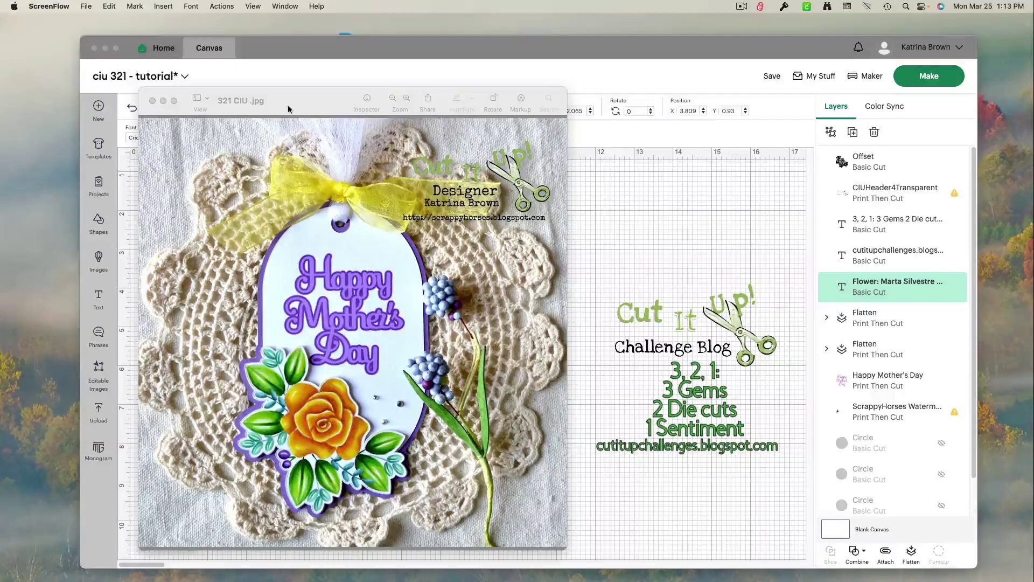
Move the Flower/Sentiment info text block to the upper right of the canvas, hiding the reference photo
{"action": "double_click", "coordinate": [305, 100]}
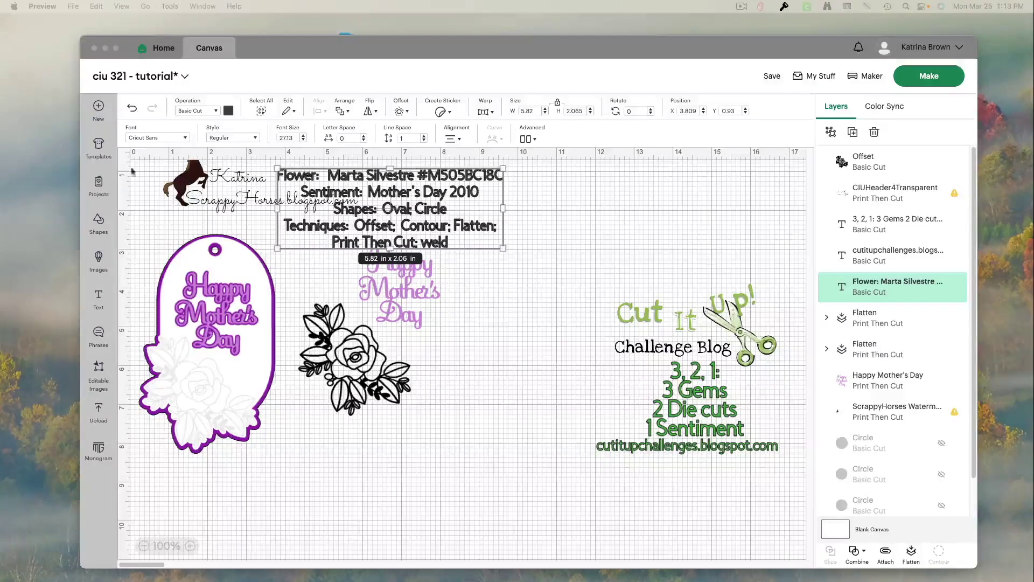
{"action": "left_click", "coordinate": [377, 216]}
{"action": "left_click_drag", "start_coordinate": [398, 223], "coordinate": [684, 230]}
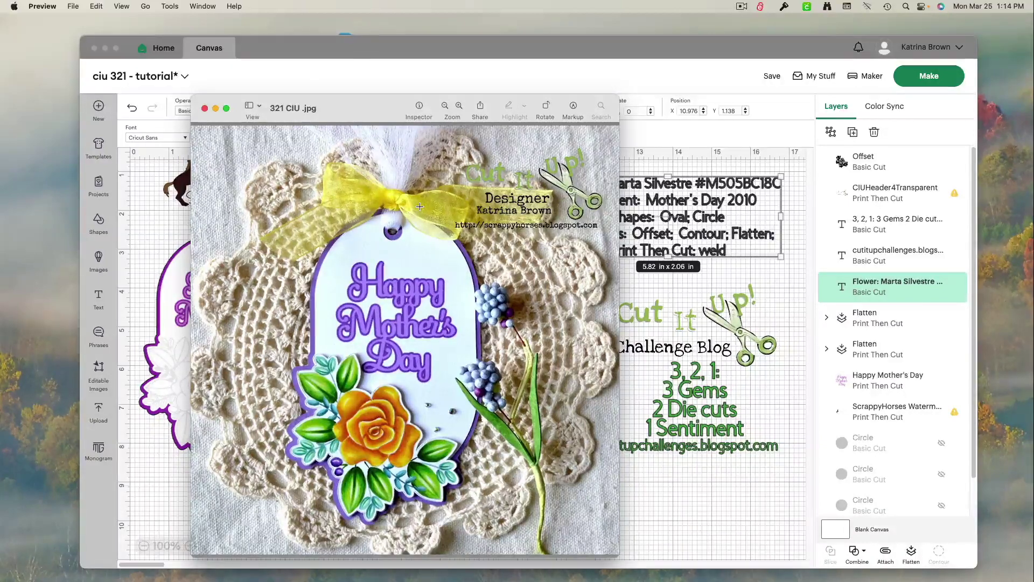
{"action": "key", "text": "super+Tab"}
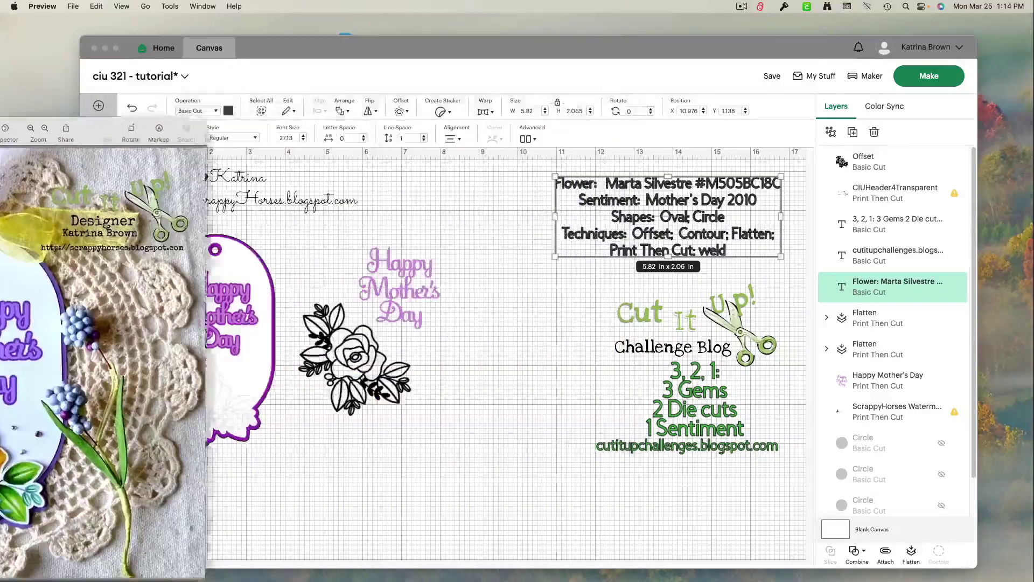
Shift the info text block to top centre and drag the Cut It Up artwork off the canvas
{"action": "left_click", "coordinate": [599, 226]}
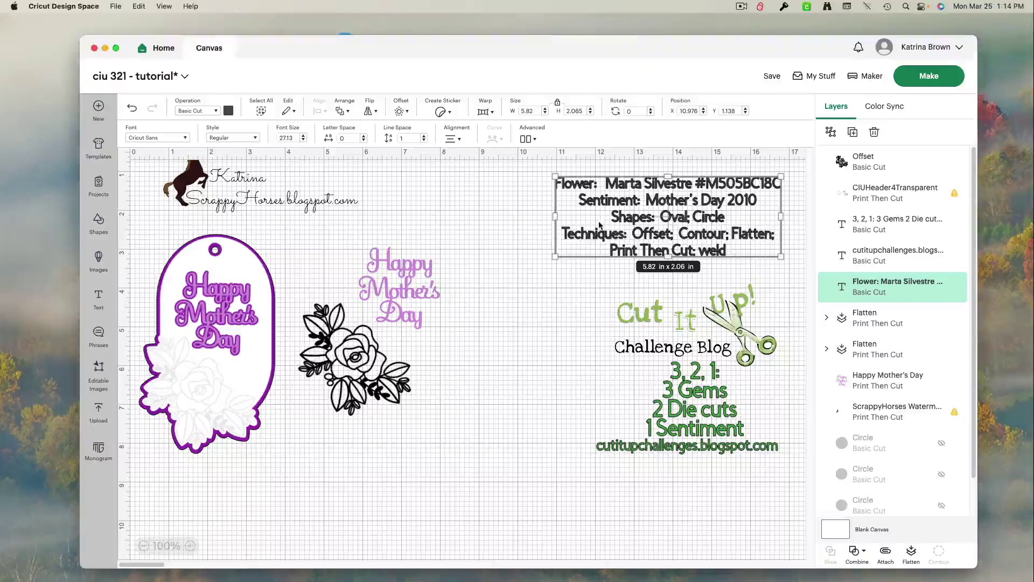
{"action": "left_click_drag", "start_coordinate": [568, 229], "coordinate": [446, 219]}
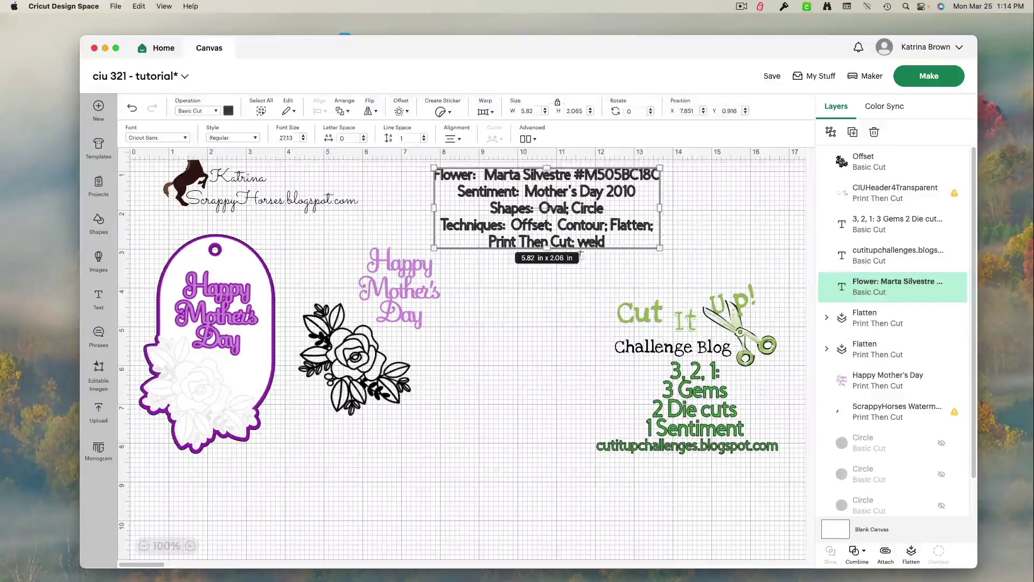
{"action": "left_click", "coordinate": [584, 258]}
{"action": "left_click_drag", "start_coordinate": [596, 283], "coordinate": [778, 485]}
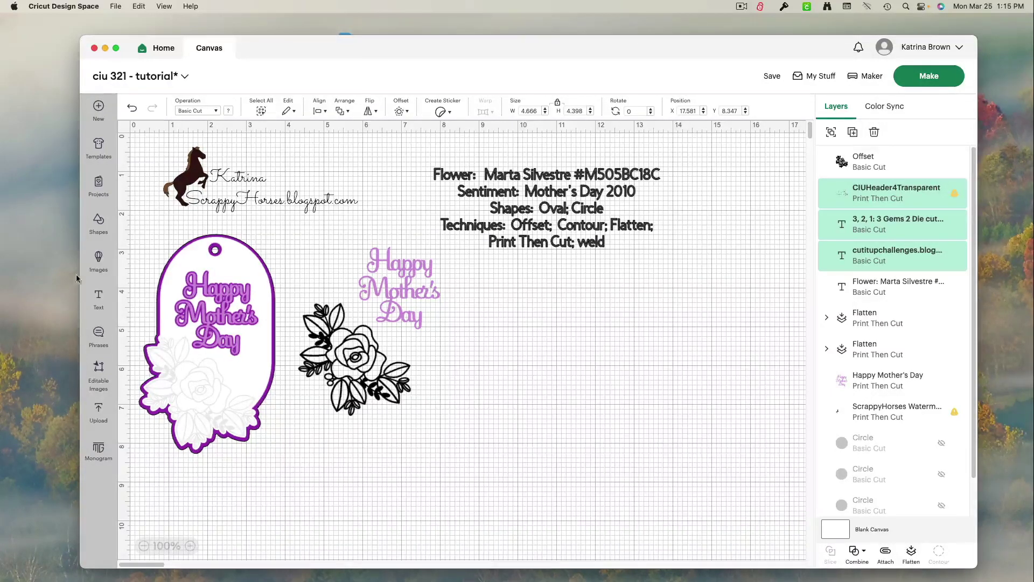
Add a 2.5 x 1.67 in oval and a 0.32 in circle, placing the circle beside the info text and the oval mid-canvas
{"action": "left_click", "coordinate": [98, 232]}
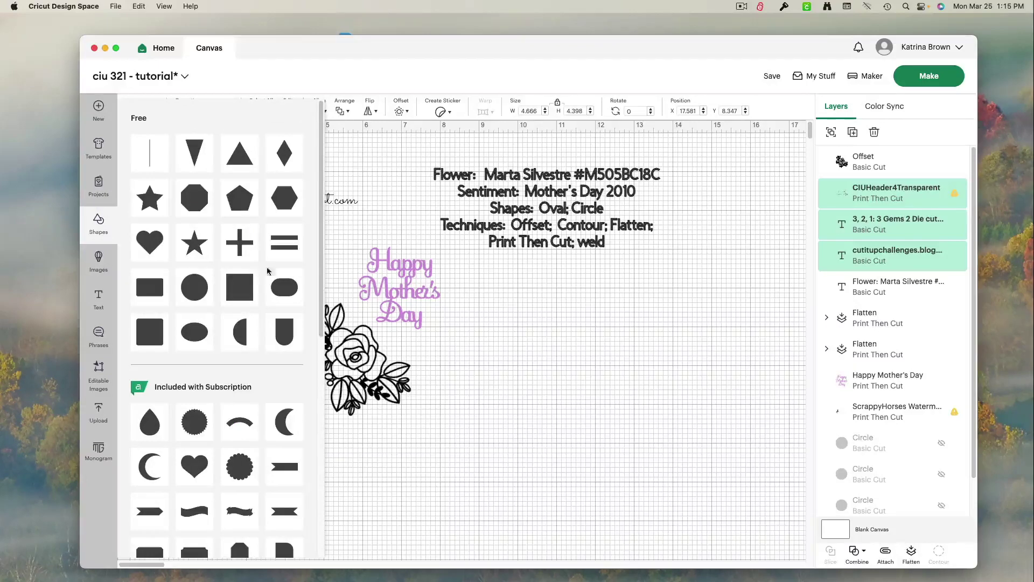
{"action": "left_click", "coordinate": [285, 286]}
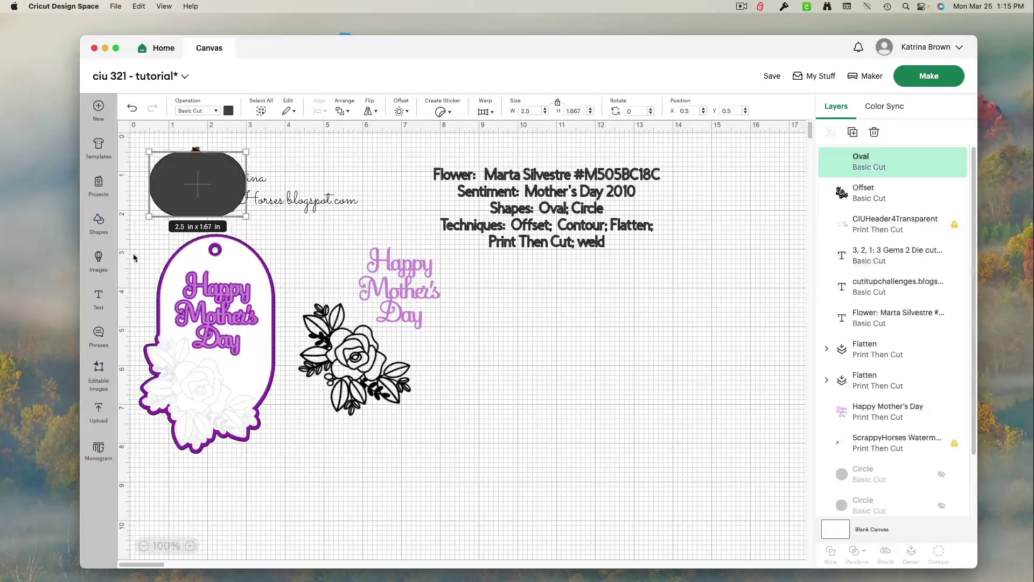
{"action": "left_click", "coordinate": [107, 231]}
{"action": "left_click", "coordinate": [195, 287]}
{"action": "left_click_drag", "start_coordinate": [221, 210], "coordinate": [680, 176]}
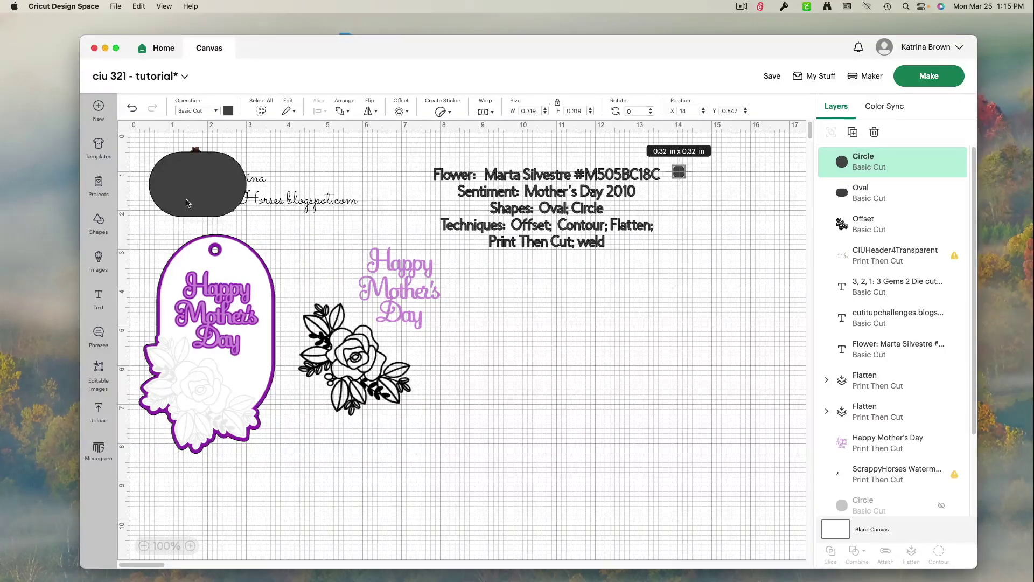
{"action": "left_click_drag", "start_coordinate": [192, 207], "coordinate": [546, 366]}
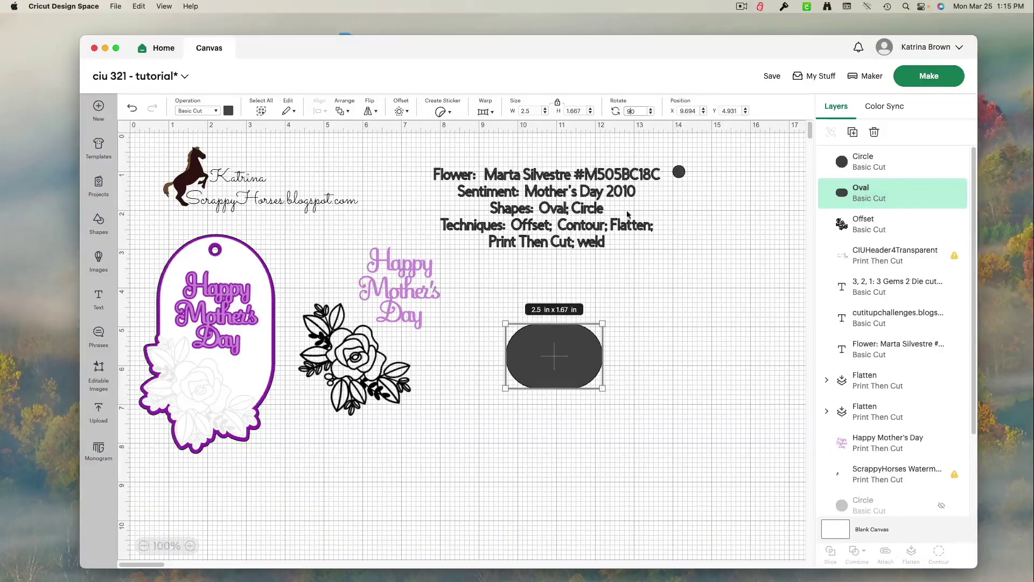
Rotate the oval 90° and resize it to about 4.8 x 2.91 in to match the purple tag
{"action": "left_click", "coordinate": [559, 361]}
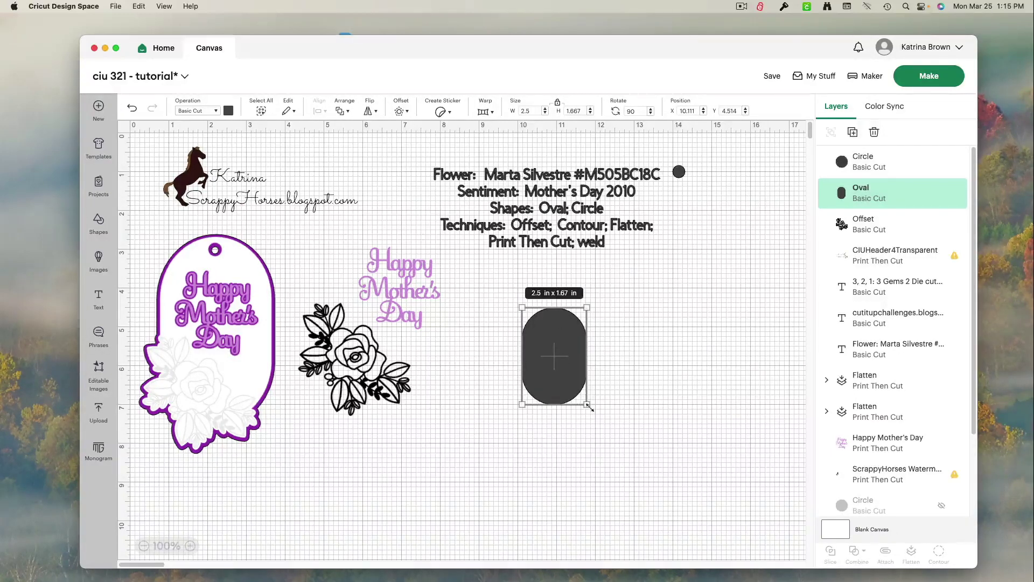
{"action": "left_click_drag", "start_coordinate": [589, 405], "coordinate": [614, 470]}
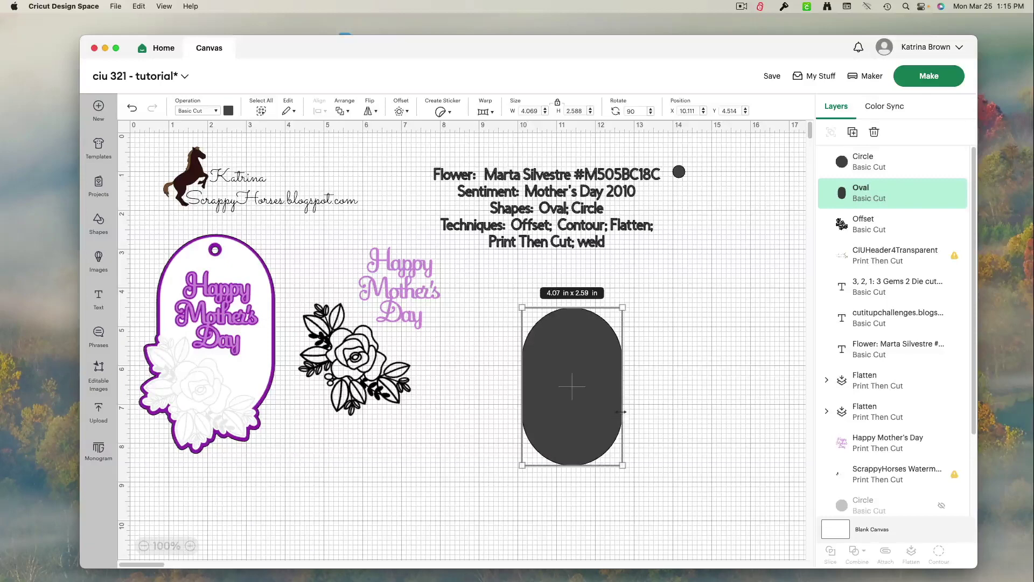
{"action": "mouse_move", "coordinate": [621, 412]}
{"action": "left_mouse_down"}
{"action": "mouse_move", "coordinate": [630, 411]}
{"action": "mouse_move", "coordinate": [620, 411]}
{"action": "left_mouse_up"}
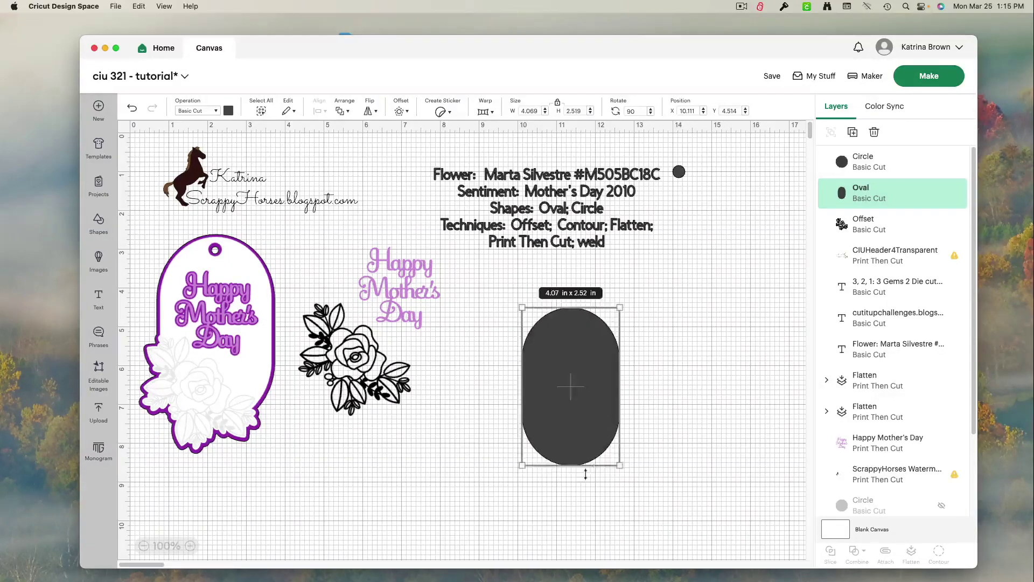
{"action": "mouse_move", "coordinate": [586, 468]}
{"action": "left_mouse_down"}
{"action": "mouse_move", "coordinate": [586, 423]}
{"action": "mouse_move", "coordinate": [586, 491]}
{"action": "mouse_move", "coordinate": [587, 476]}
{"action": "left_mouse_up"}
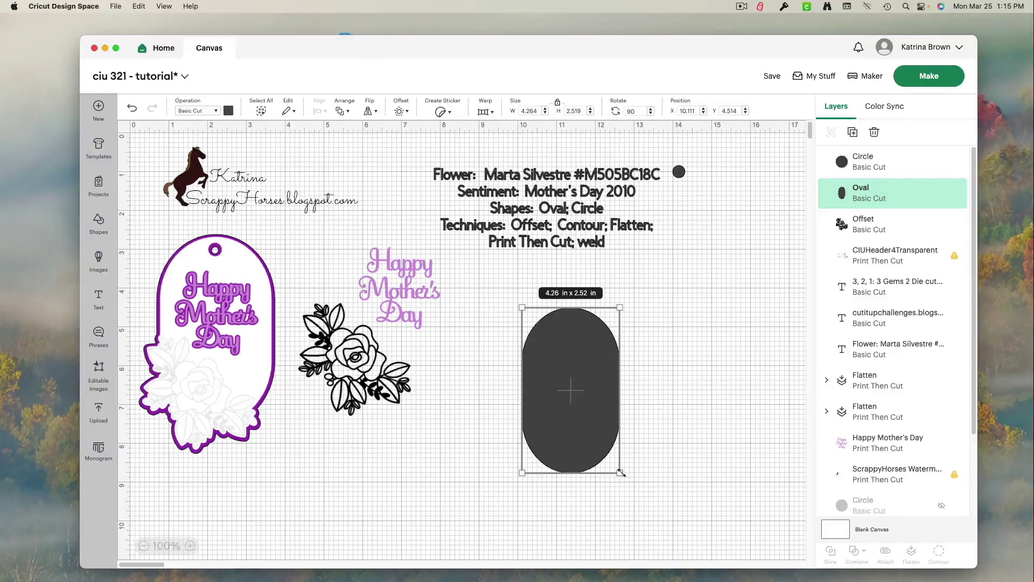
{"action": "mouse_move", "coordinate": [621, 472]}
{"action": "left_mouse_down"}
{"action": "mouse_move", "coordinate": [638, 495]}
{"action": "mouse_move", "coordinate": [625, 480]}
{"action": "left_mouse_up"}
{"action": "left_click_drag", "start_coordinate": [589, 435], "coordinate": [228, 359]}
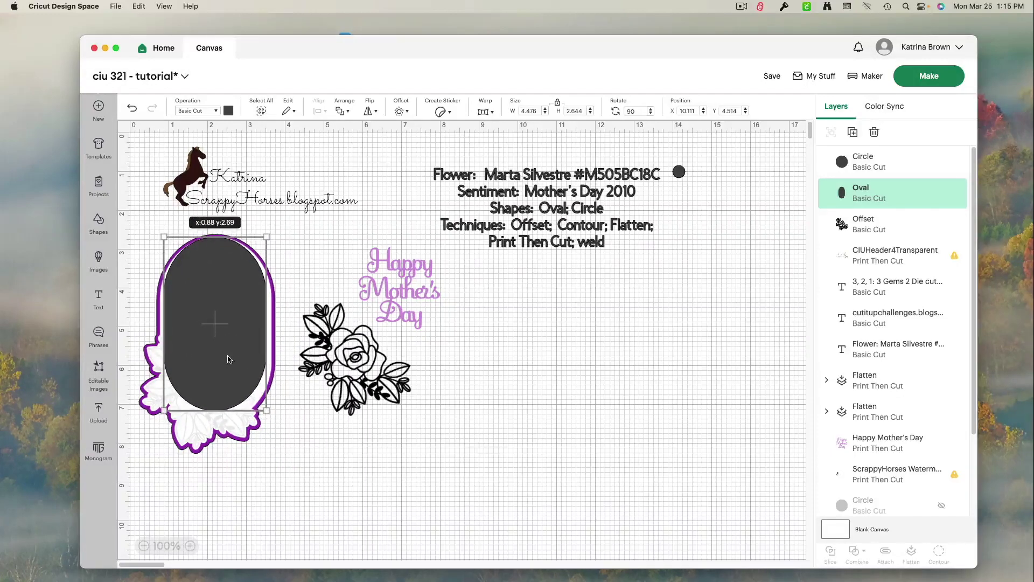
{"action": "left_click_drag", "start_coordinate": [222, 410], "coordinate": [224, 423]}
{"action": "left_click_drag", "start_coordinate": [267, 328], "coordinate": [272, 329]}
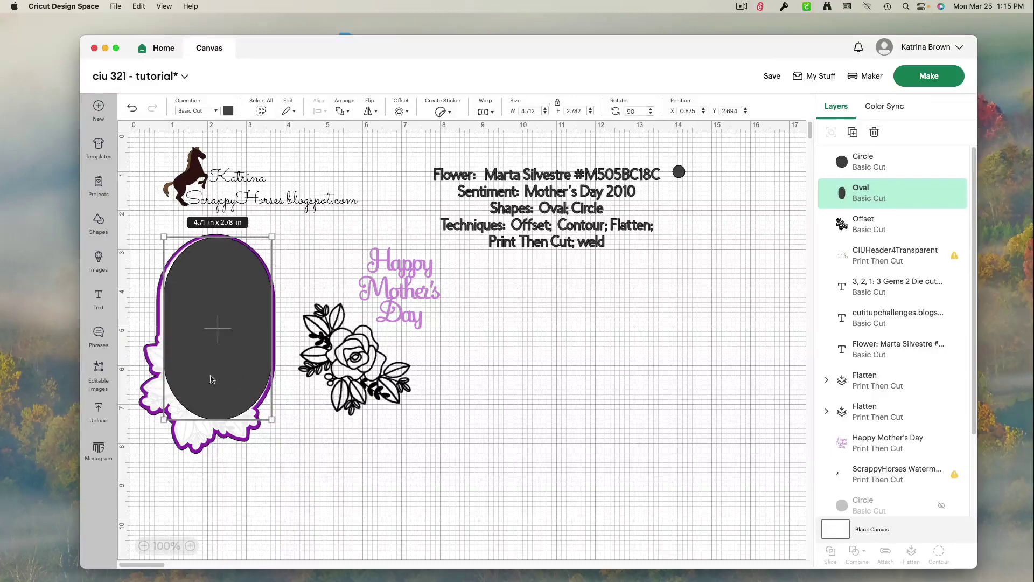
{"action": "left_click_drag", "start_coordinate": [164, 374], "coordinate": [157, 374]}
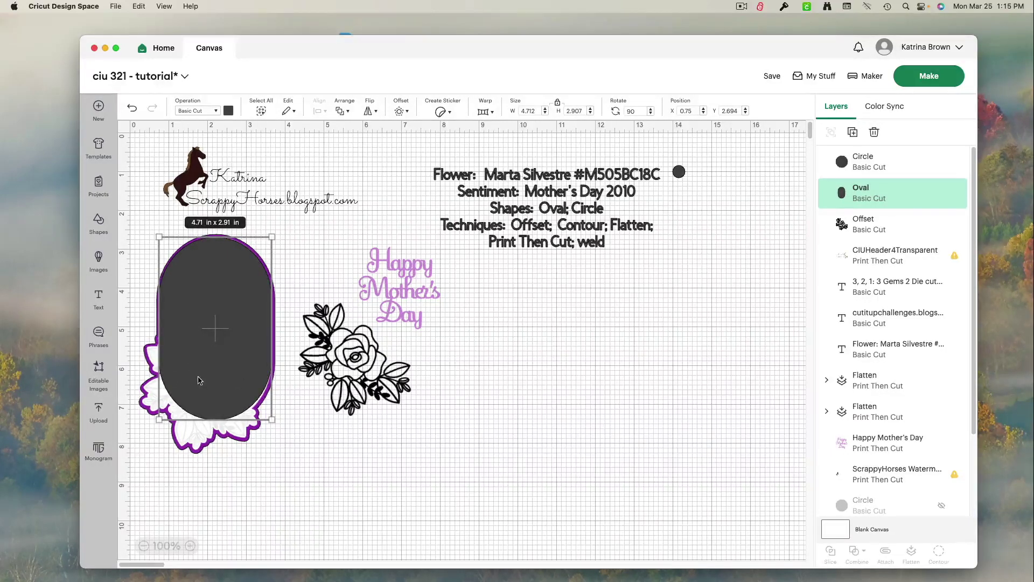
{"action": "left_click_drag", "start_coordinate": [232, 399], "coordinate": [573, 434]}
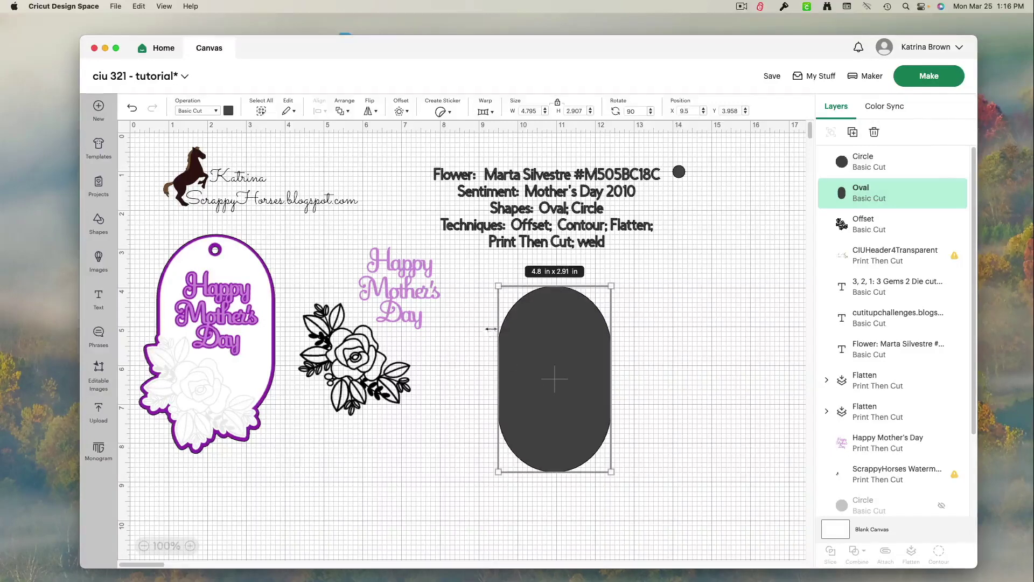
Fill the oval white
{"action": "left_click", "coordinate": [229, 111]}
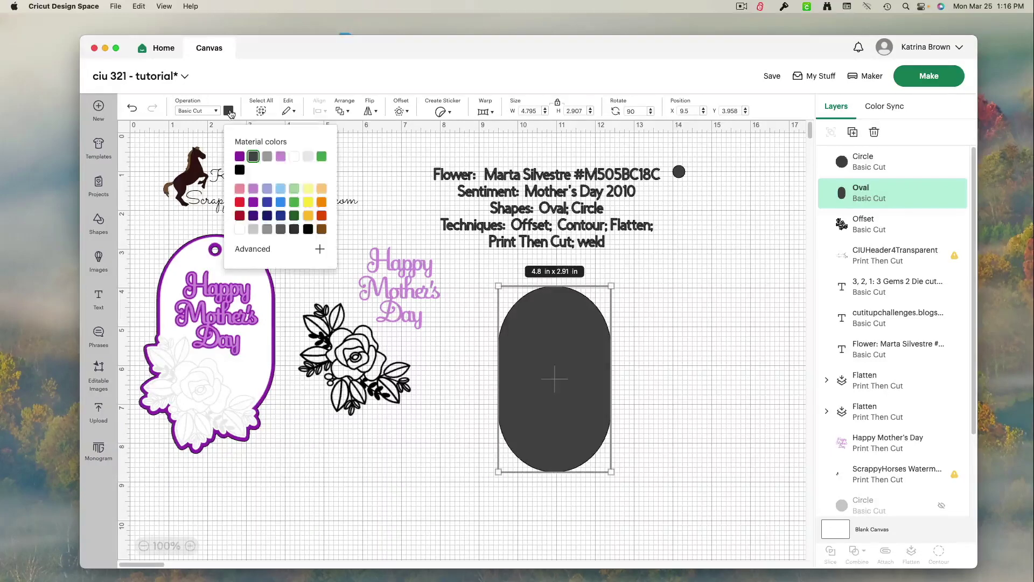
{"action": "left_click", "coordinate": [294, 156]}
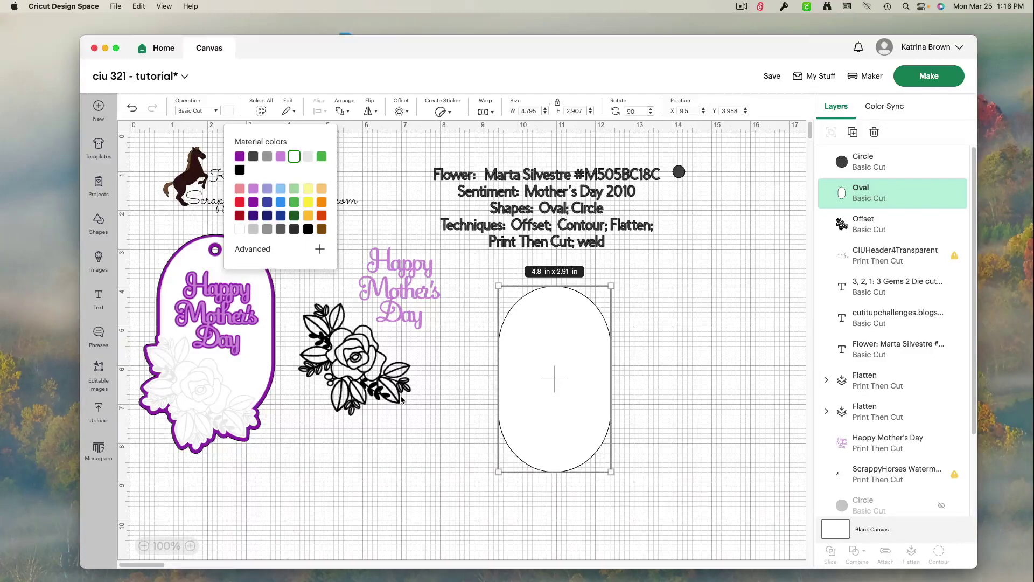
{"action": "left_click", "coordinate": [363, 371]}
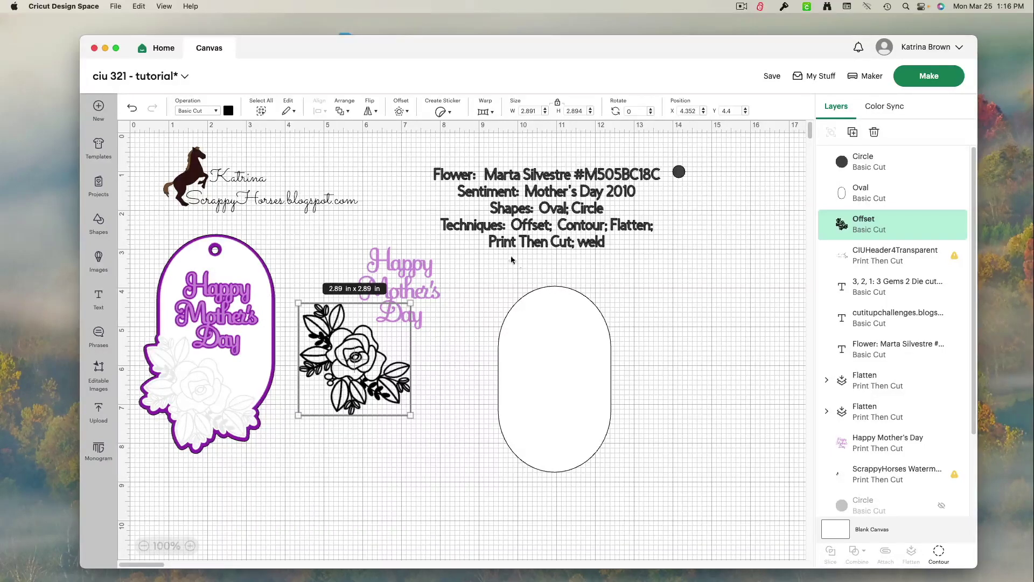
Move the flower image aside and pull the flattened flower and white tag down off the purple backing
{"action": "left_click_drag", "start_coordinate": [356, 357], "coordinate": [372, 391]}
{"action": "left_click_drag", "start_coordinate": [241, 372], "coordinate": [236, 477]}
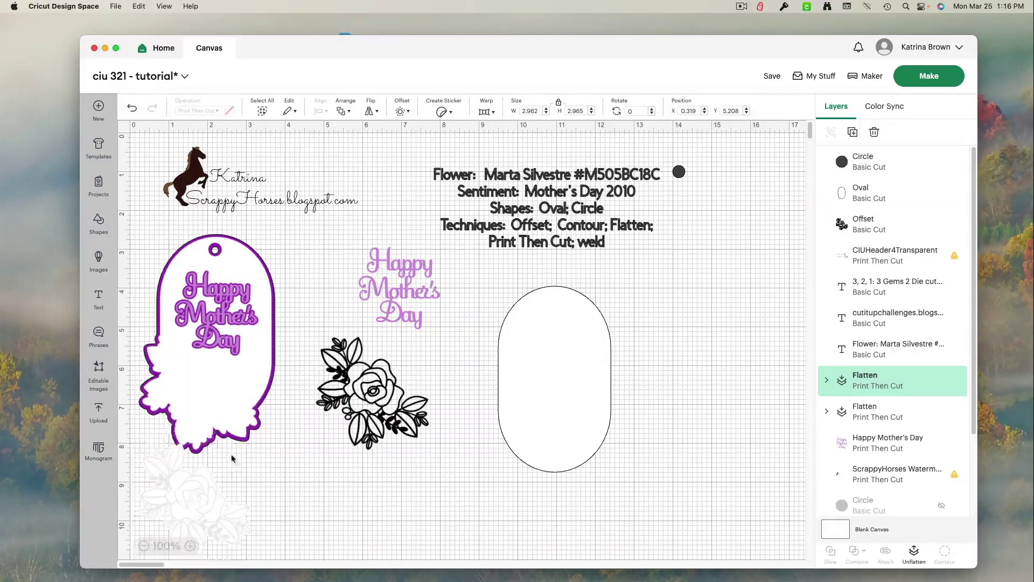
{"action": "left_click_drag", "start_coordinate": [215, 302], "coordinate": [202, 410]}
{"action": "left_click_drag", "start_coordinate": [387, 391], "coordinate": [400, 413]}
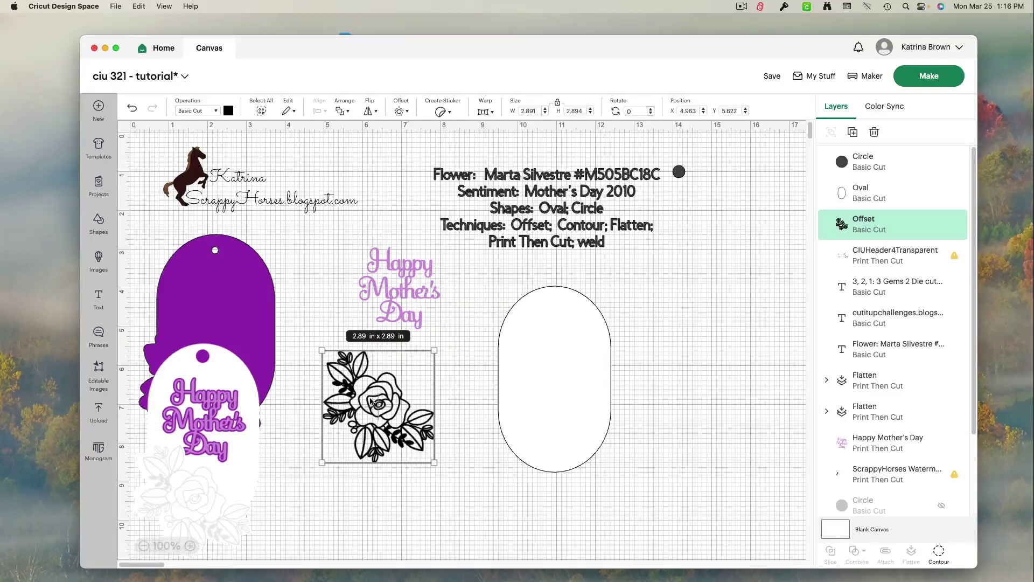
Create a zero-distance offset copy of the flower and separate it from the original
{"action": "left_click", "coordinate": [401, 113]}
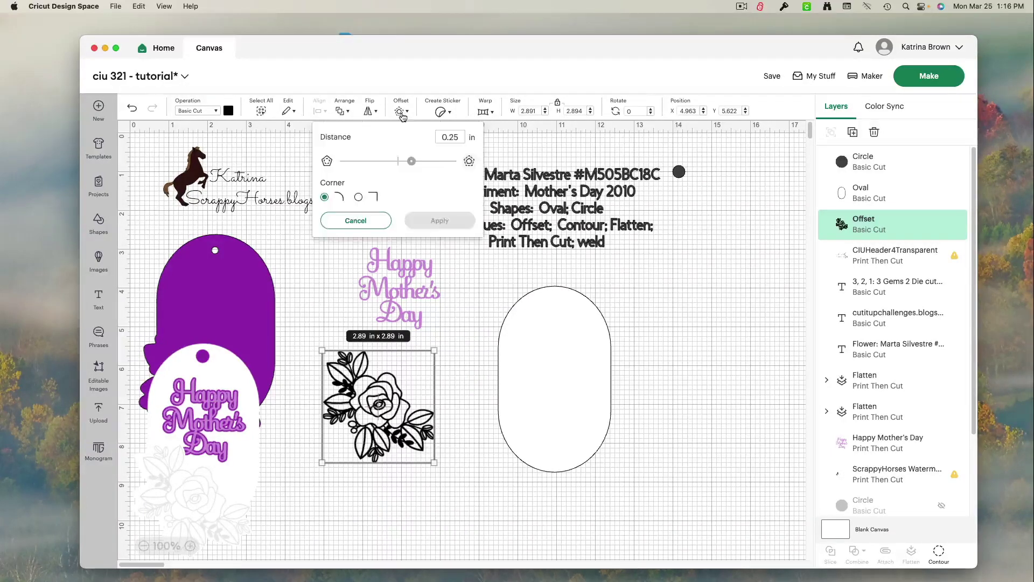
{"action": "left_click_drag", "start_coordinate": [413, 165], "coordinate": [399, 167]}
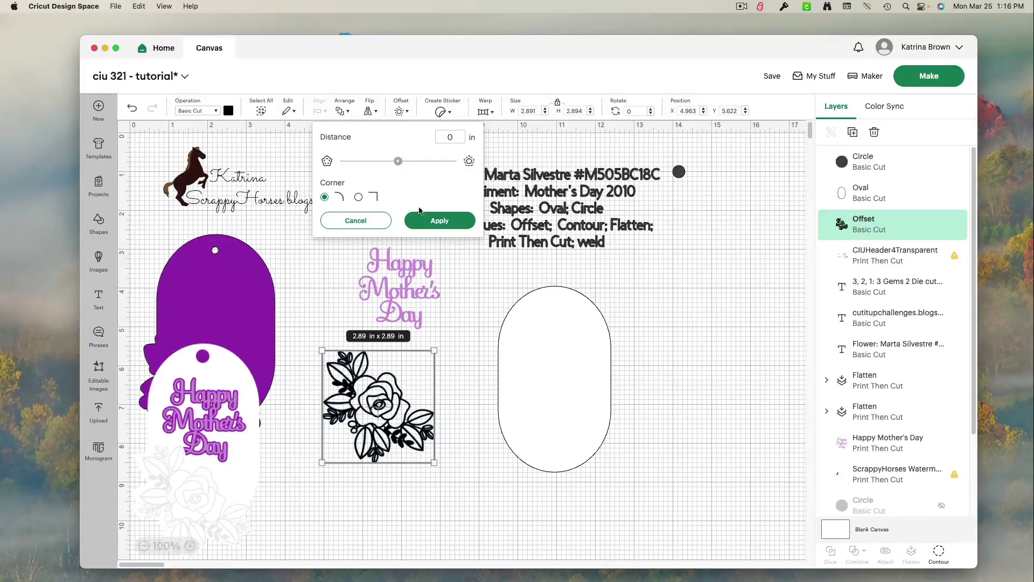
{"action": "left_click", "coordinate": [447, 224]}
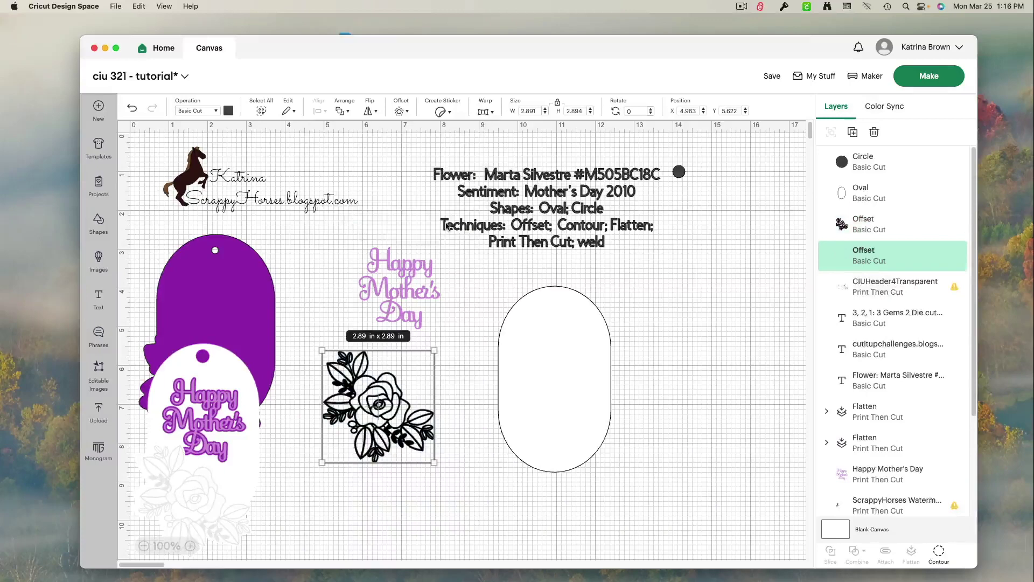
{"action": "left_click_drag", "start_coordinate": [377, 418], "coordinate": [344, 453]}
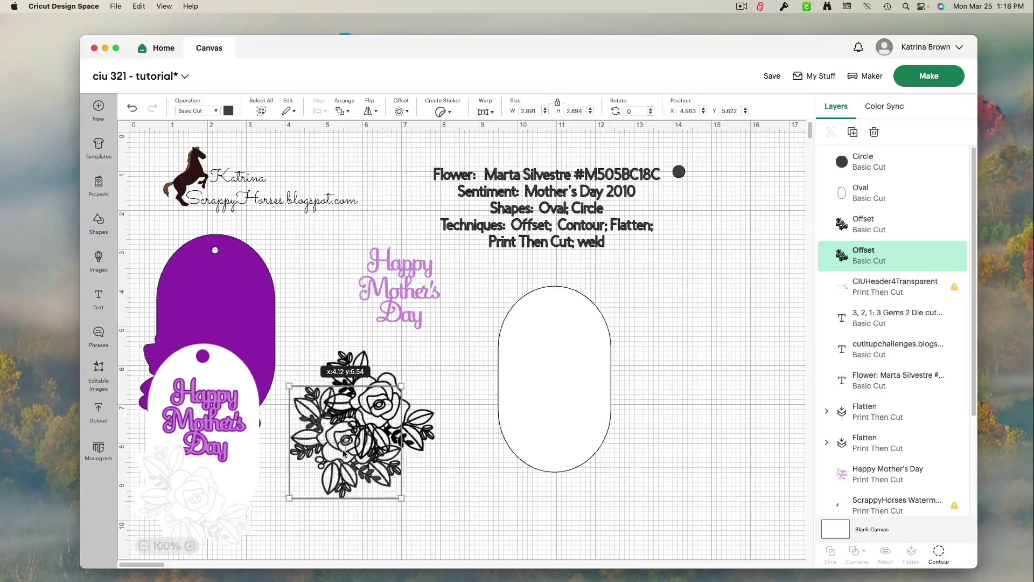
{"action": "left_click_drag", "start_coordinate": [425, 431], "coordinate": [481, 424]}
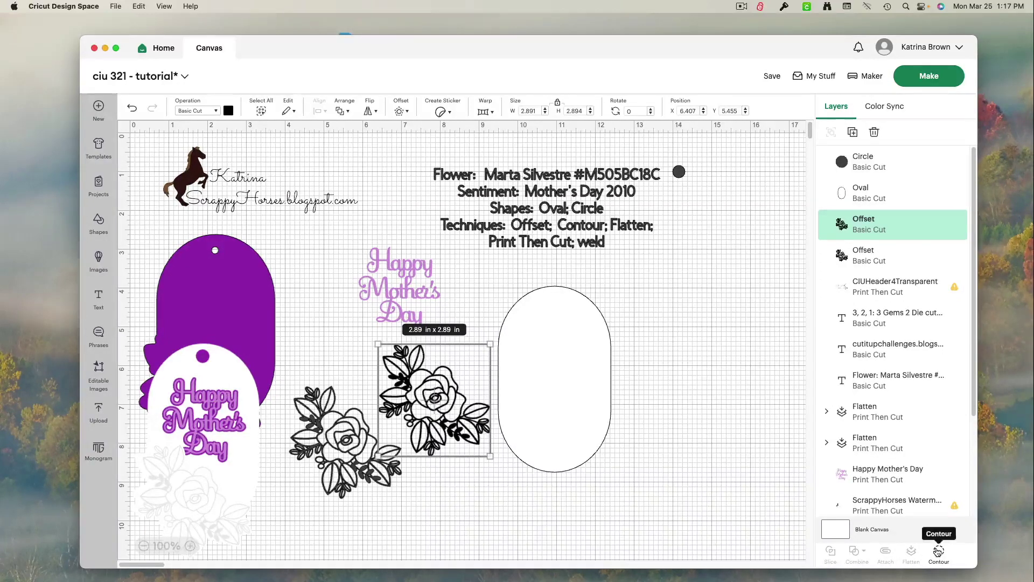
Hide all inner contours of the copy to make a solid black silhouette, then rearrange both flowers
{"action": "left_click", "coordinate": [938, 550]}
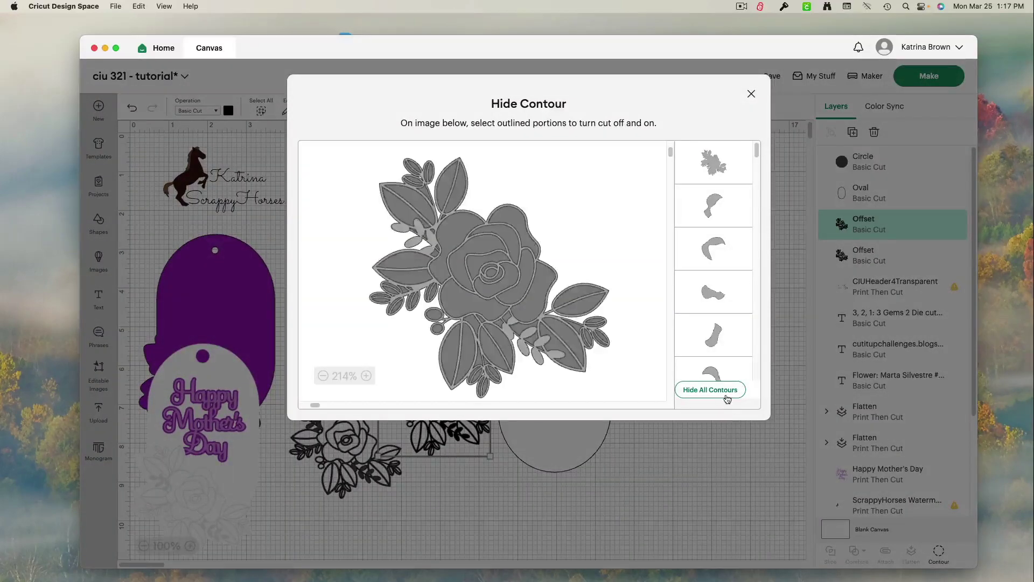
{"action": "left_click", "coordinate": [709, 389]}
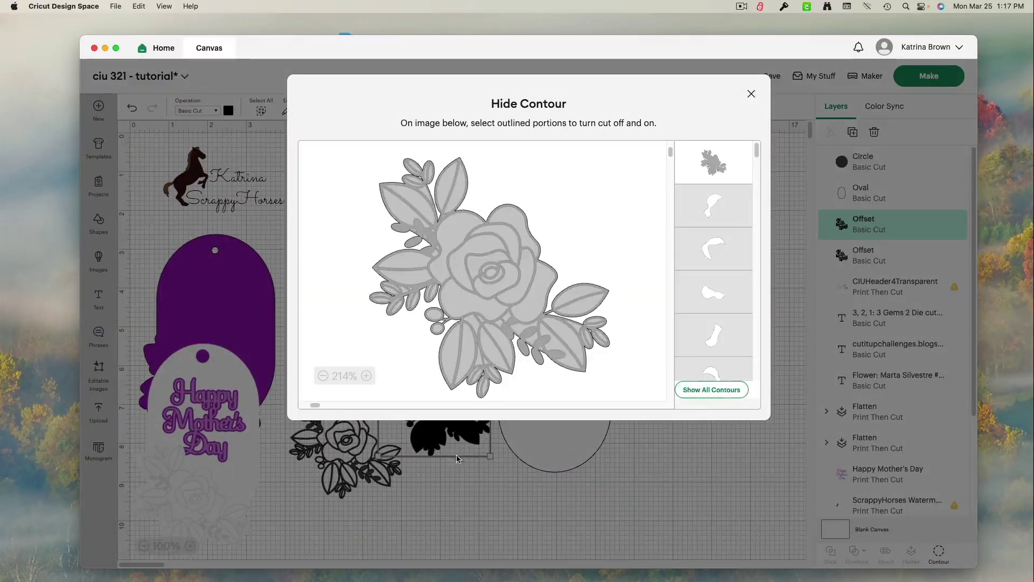
{"action": "left_click", "coordinate": [446, 472]}
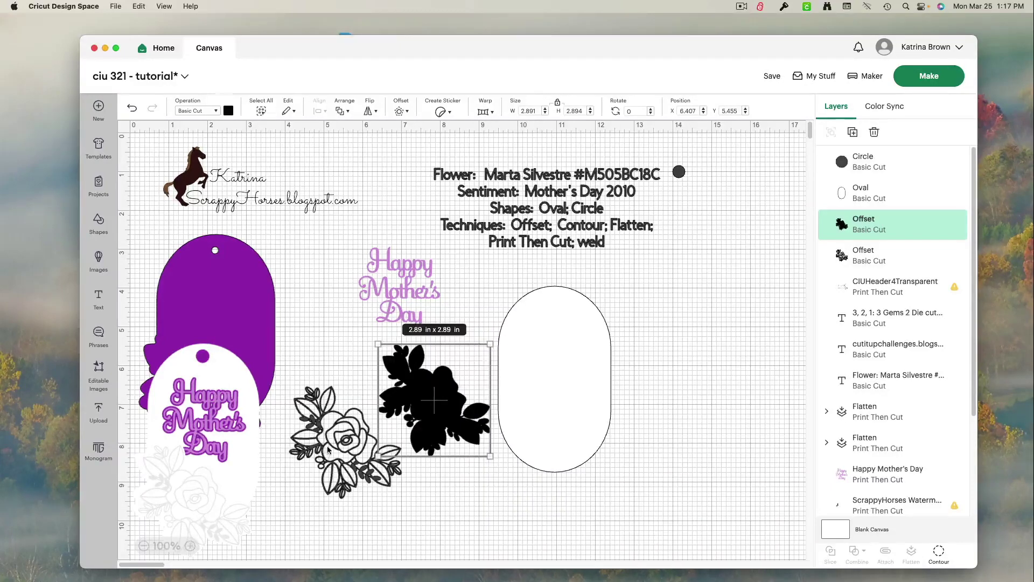
{"action": "left_click_drag", "start_coordinate": [322, 454], "coordinate": [306, 482]}
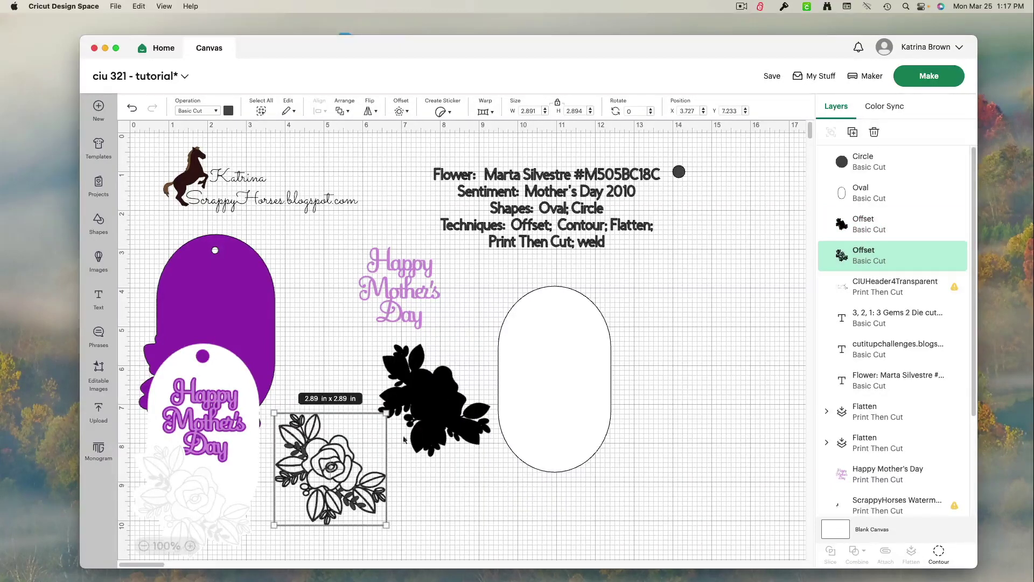
{"action": "left_click_drag", "start_coordinate": [426, 422], "coordinate": [414, 425]}
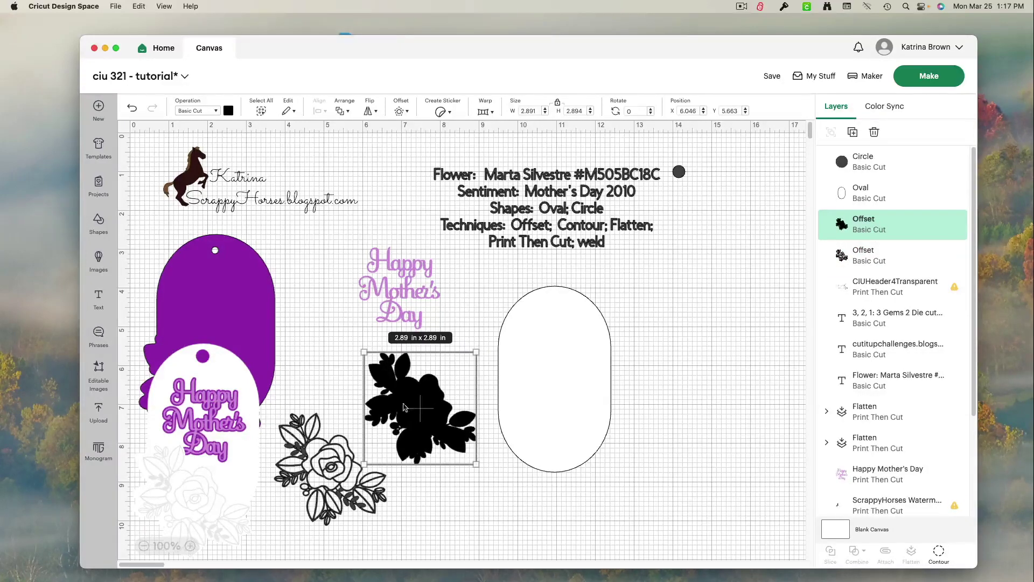
Colour the flower silhouette white
{"action": "left_click", "coordinate": [230, 111]}
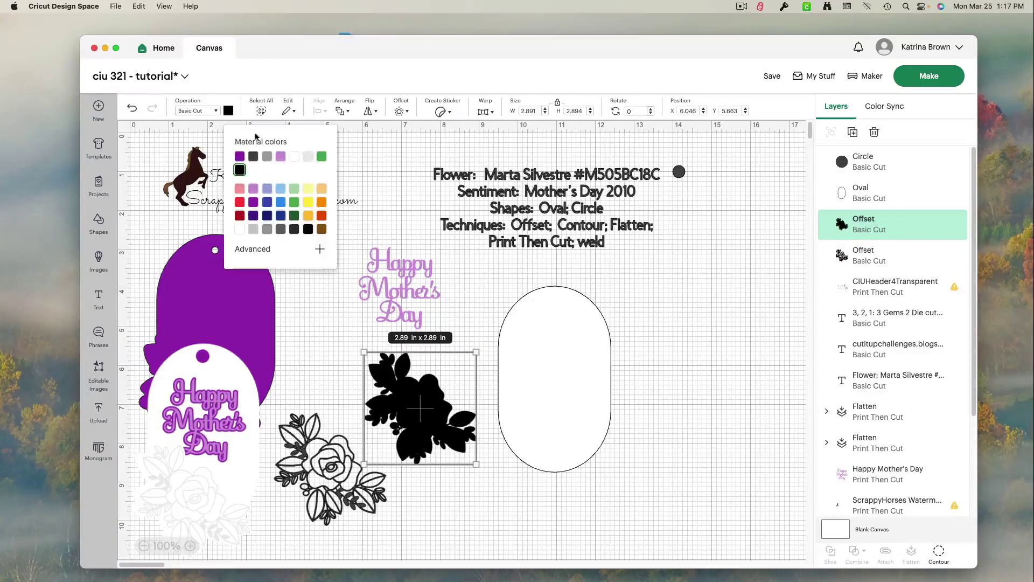
{"action": "left_click", "coordinate": [294, 157]}
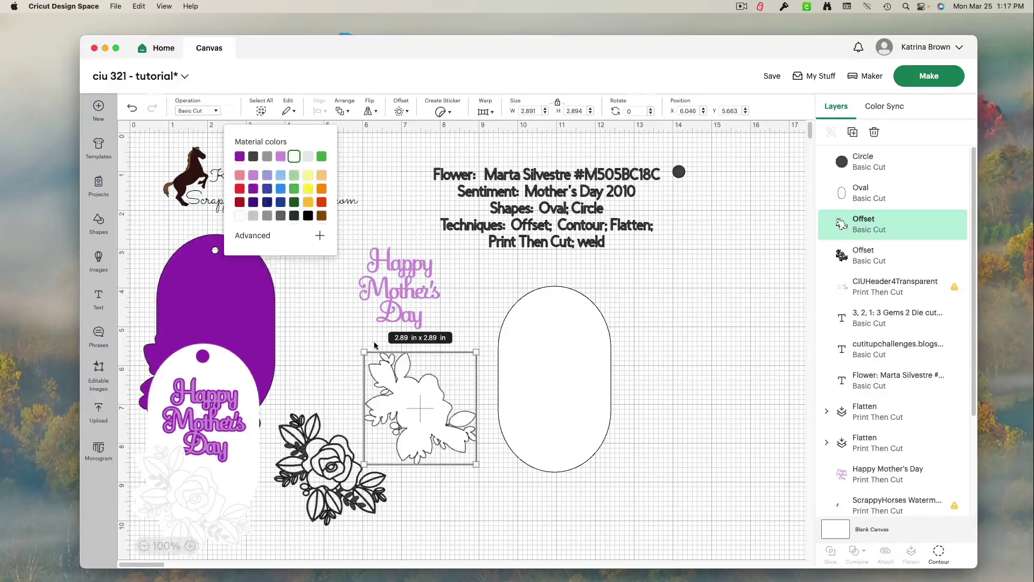
{"action": "left_click", "coordinate": [409, 405]}
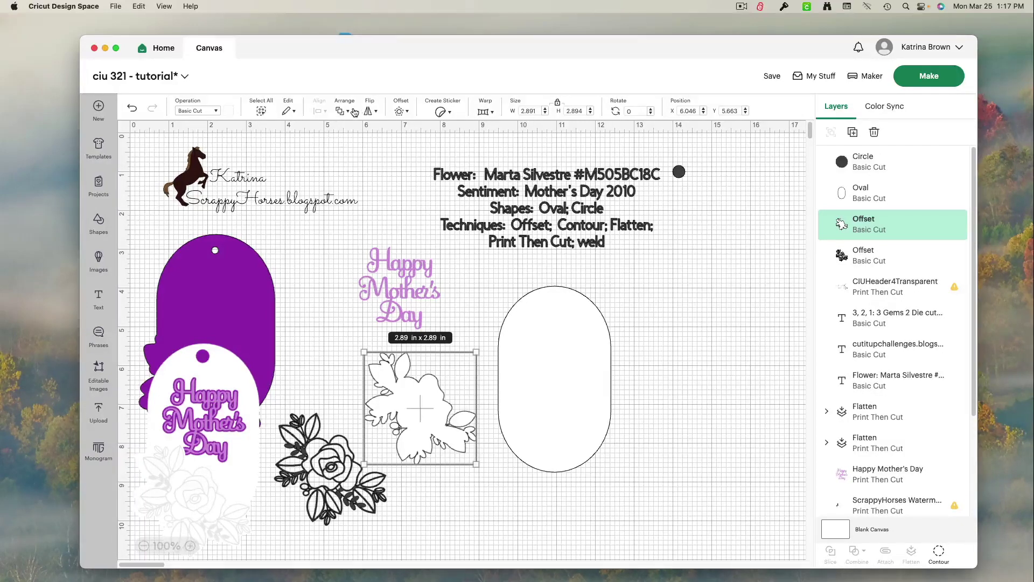
Add a white 0.069 in offset around the silhouette and place it right of the oval
{"action": "left_click", "coordinate": [402, 111]}
{"action": "left_click_drag", "start_coordinate": [398, 161], "coordinate": [401, 162]}
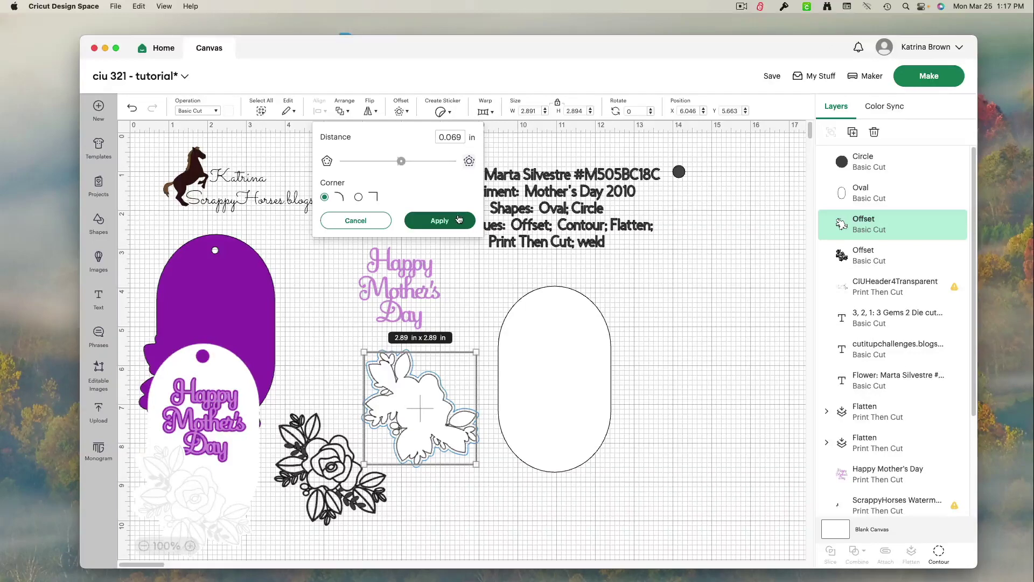
{"action": "left_click", "coordinate": [439, 220]}
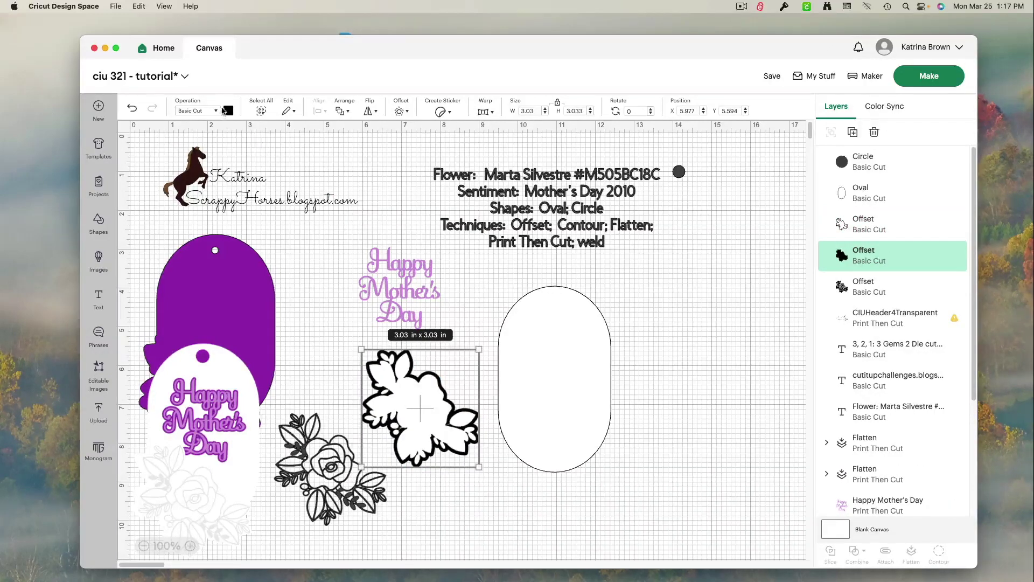
{"action": "left_click", "coordinate": [227, 110]}
{"action": "left_click", "coordinate": [295, 157]}
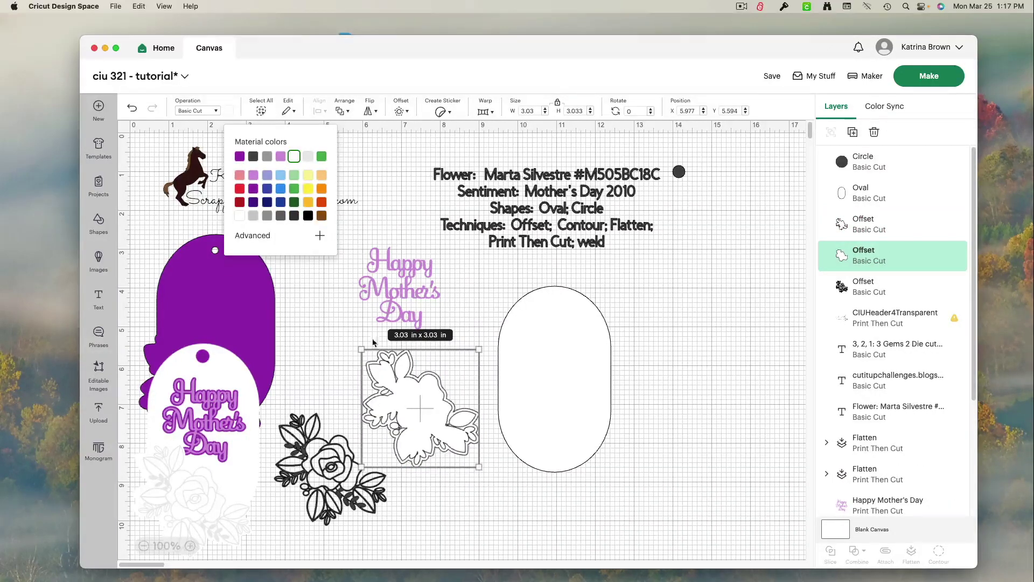
{"action": "left_click", "coordinate": [420, 422]}
{"action": "left_click_drag", "start_coordinate": [420, 424], "coordinate": [703, 355]}
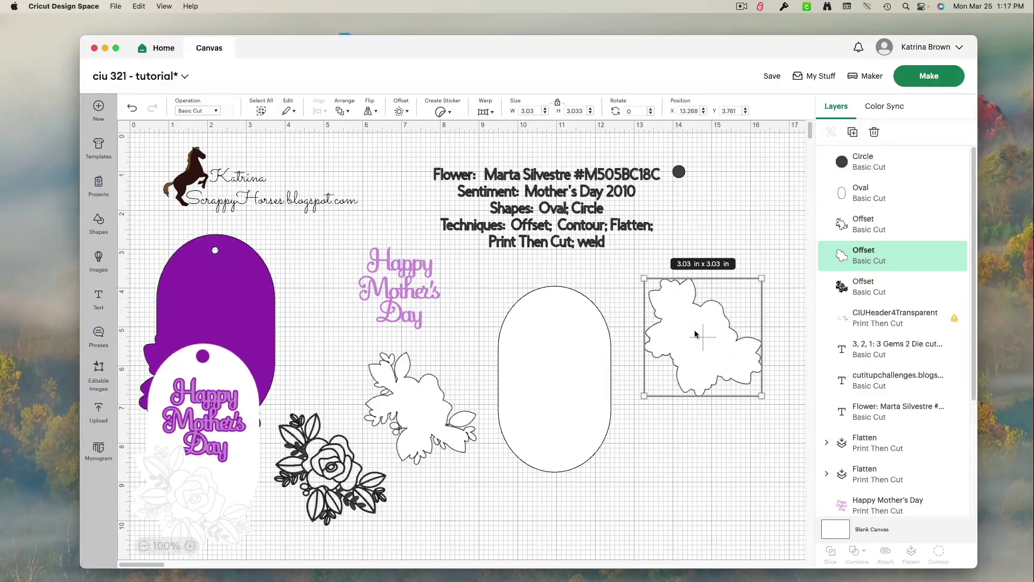
Duplicate the flower offset and place the copy near the flower
{"action": "right_click", "coordinate": [694, 332]}
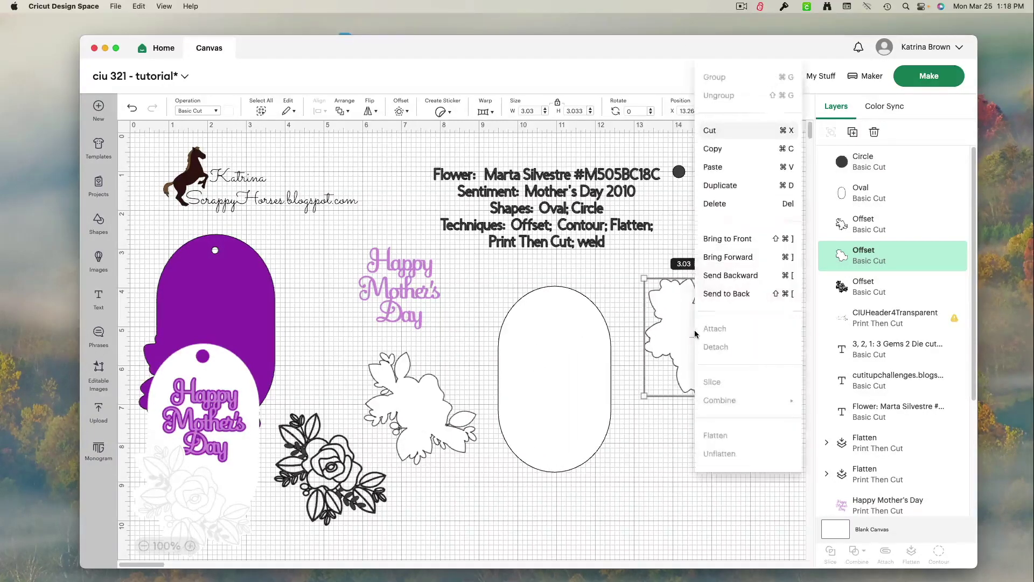
{"action": "left_click", "coordinate": [719, 185]}
{"action": "left_click_drag", "start_coordinate": [247, 269], "coordinate": [392, 429]}
Bring the back offset and then the line-art flower to front, stacking the line-art over the offsets
{"action": "left_click", "coordinate": [469, 424]}
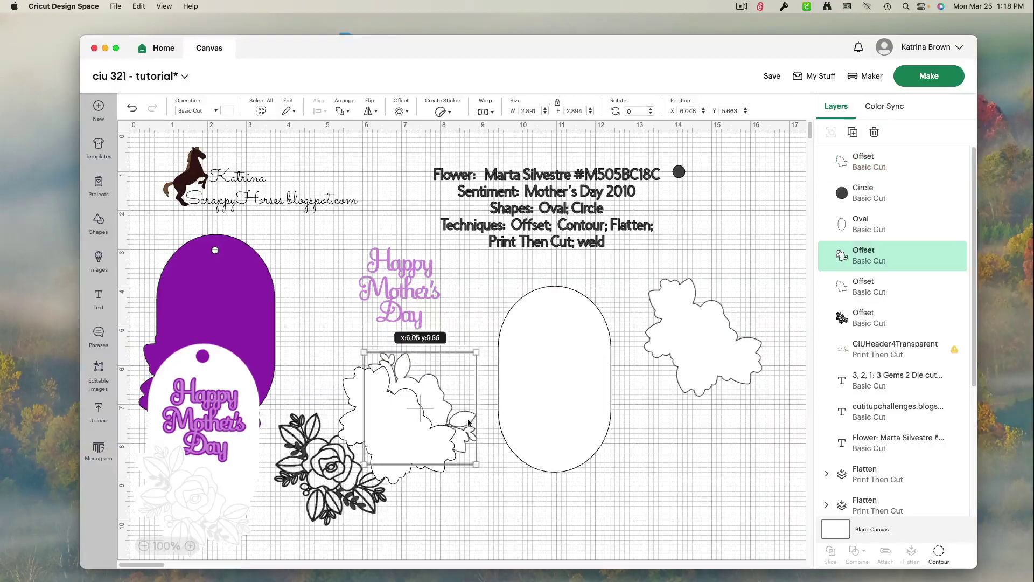
{"action": "right_click", "coordinate": [469, 423]}
{"action": "left_click", "coordinate": [506, 241]}
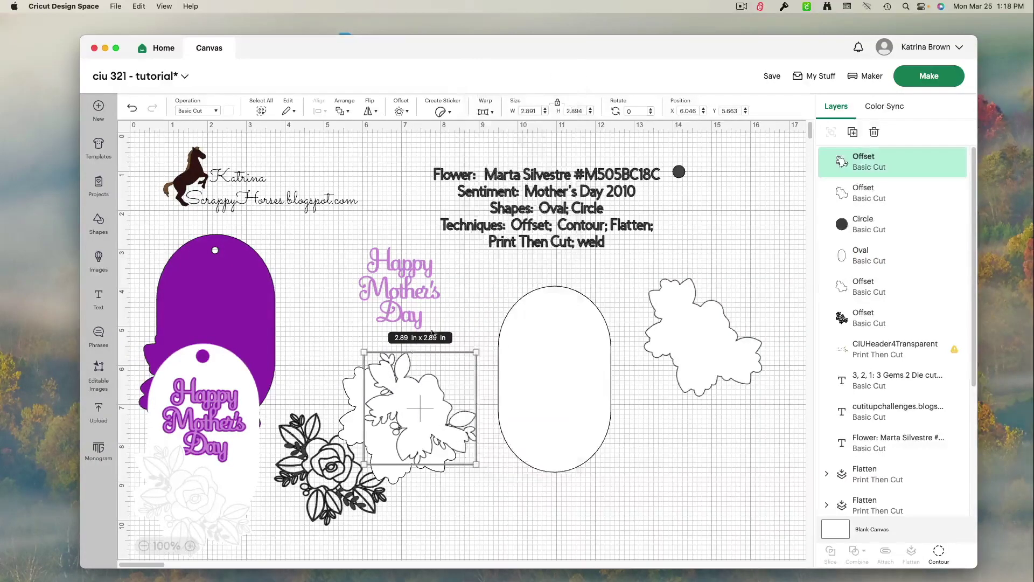
{"action": "left_click_drag", "start_coordinate": [404, 400], "coordinate": [379, 417]}
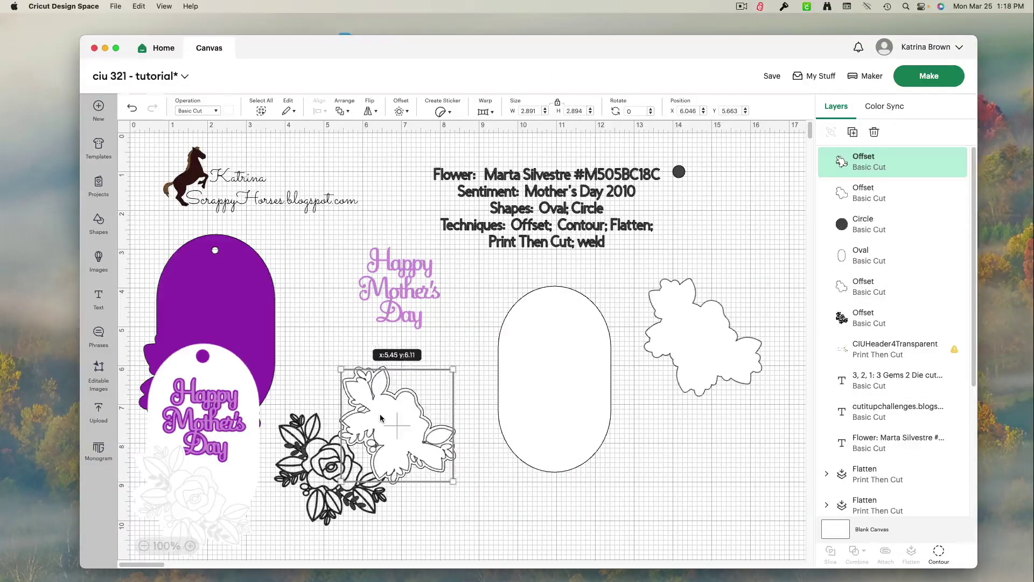
{"action": "left_click", "coordinate": [305, 467]}
{"action": "right_click", "coordinate": [305, 467]}
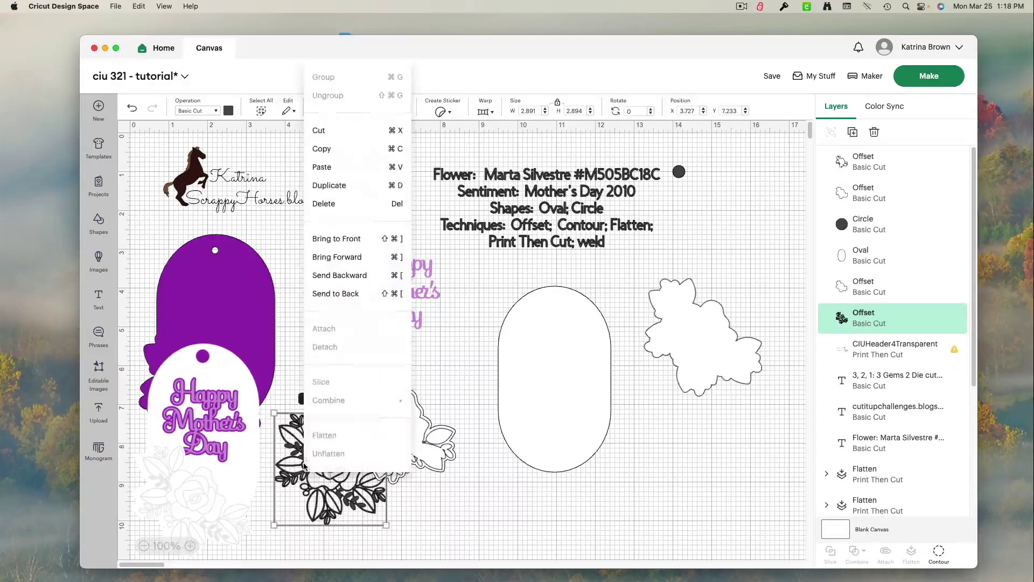
{"action": "left_click", "coordinate": [336, 238]}
{"action": "left_click_drag", "start_coordinate": [327, 470], "coordinate": [396, 426]}
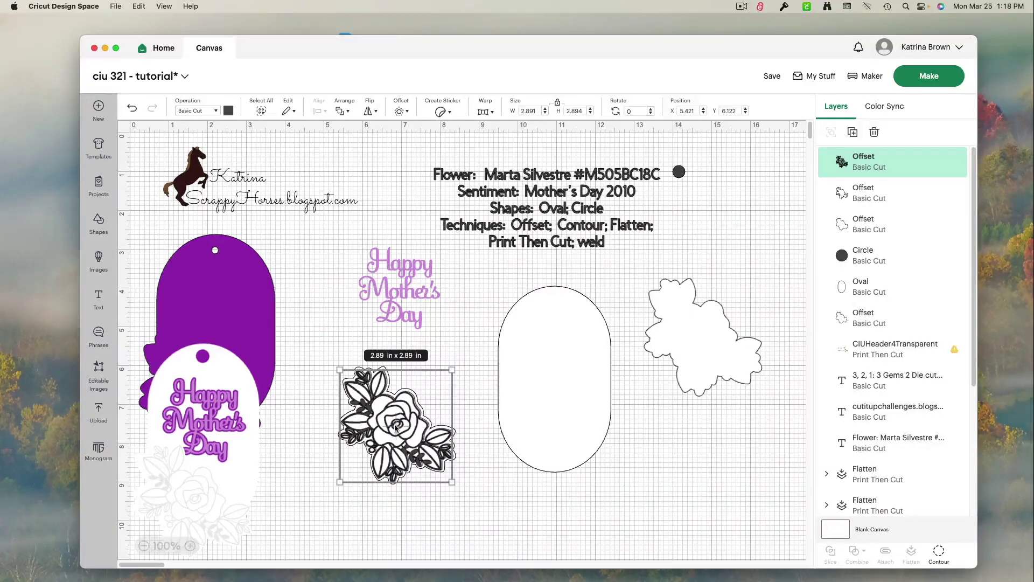
Colour the outer flower offset light grey and restack it under the flower, then view the reference photo
{"action": "left_click_drag", "start_coordinate": [388, 431], "coordinate": [359, 429]}
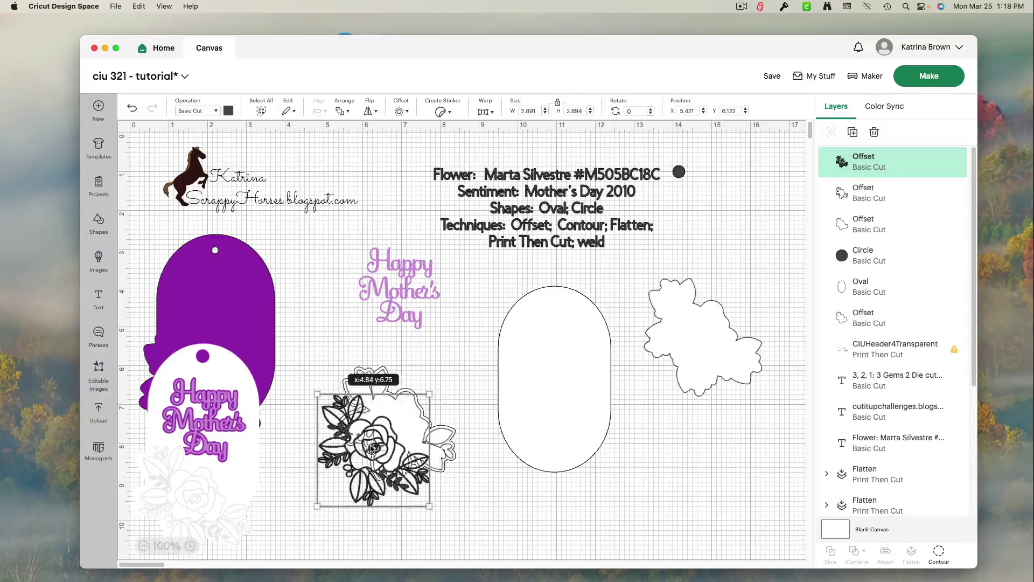
{"action": "left_click", "coordinate": [229, 111]}
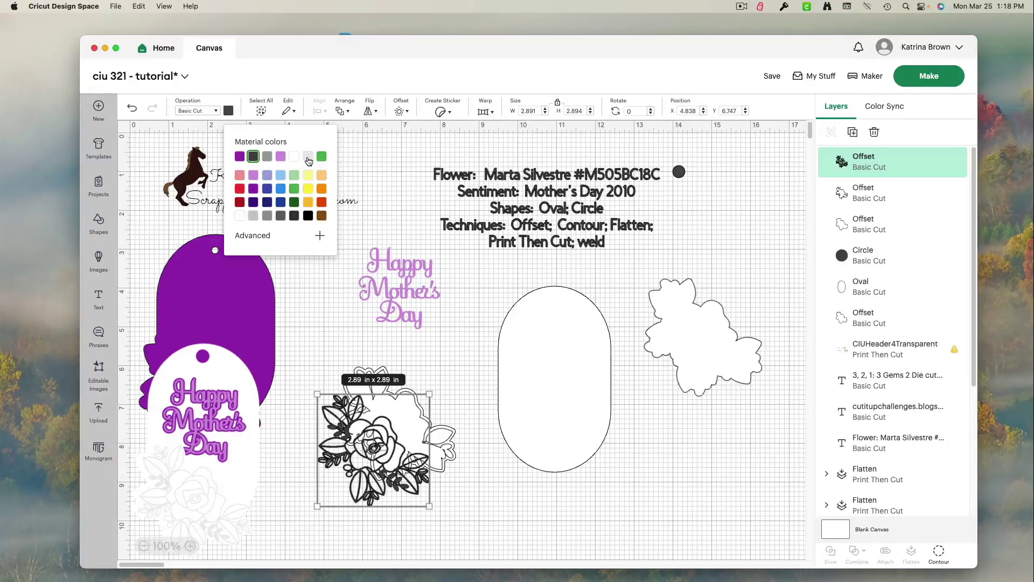
{"action": "left_click", "coordinate": [308, 161]}
{"action": "left_click_drag", "start_coordinate": [383, 460], "coordinate": [406, 434]}
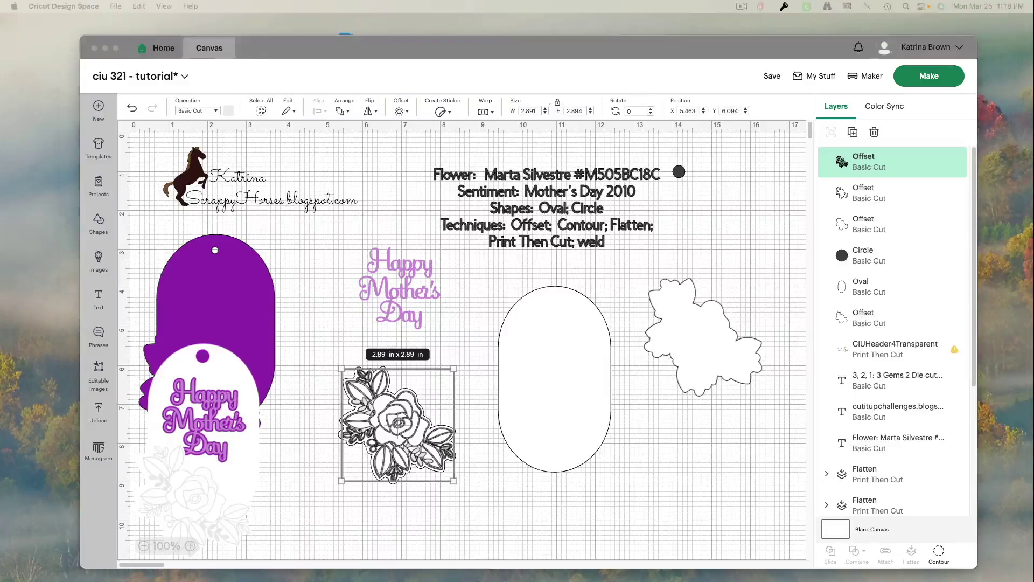
{"action": "key", "text": "super+Tab"}
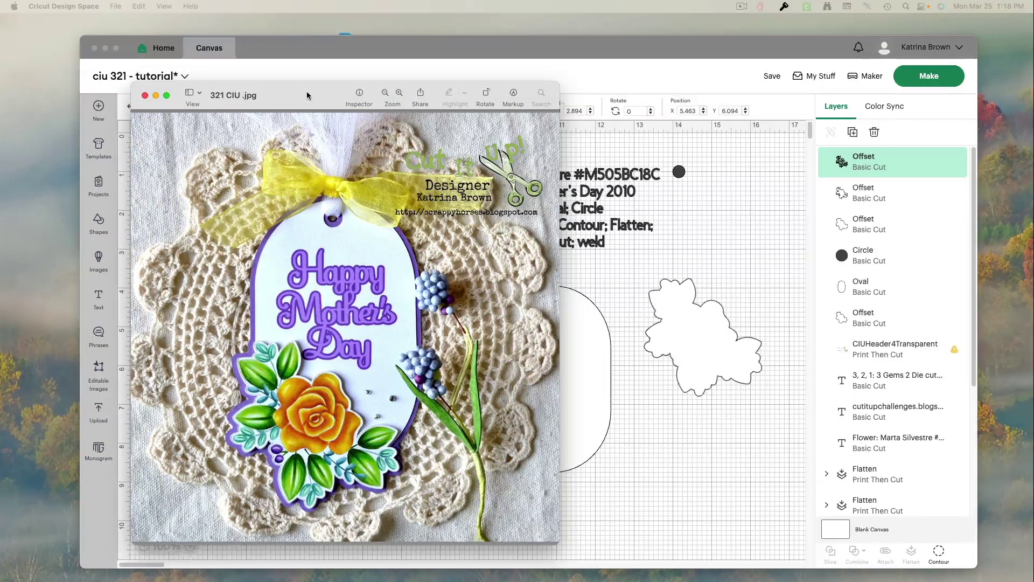
{"action": "key", "text": "super+m"}
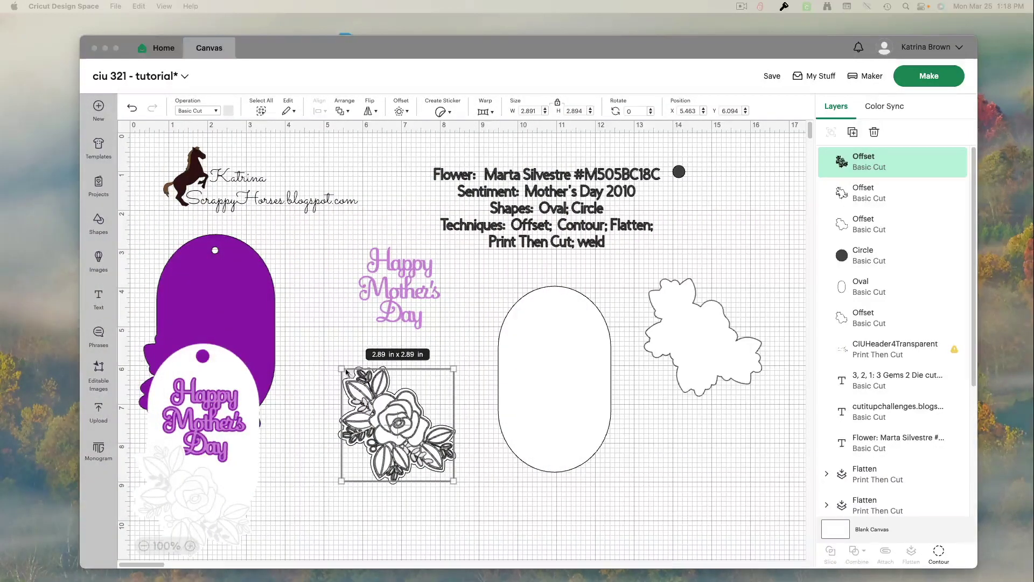
Center and flatten the three flower layers into one Print Then Cut image, then move the white offset flower beside the oval
{"action": "left_click", "coordinate": [452, 512]}
{"action": "left_click_drag", "start_coordinate": [483, 518], "coordinate": [309, 395]}
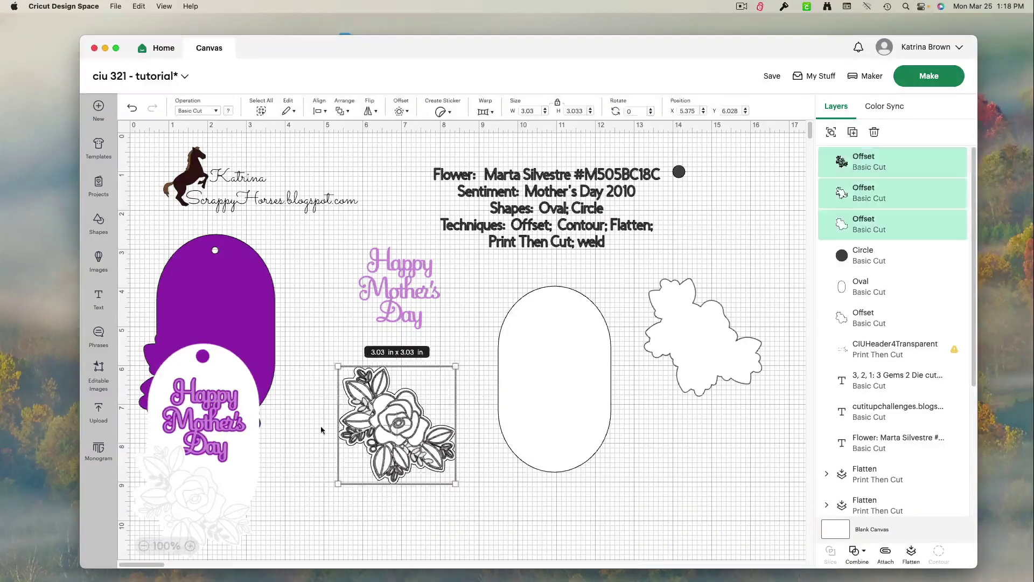
{"action": "left_click", "coordinate": [319, 111]}
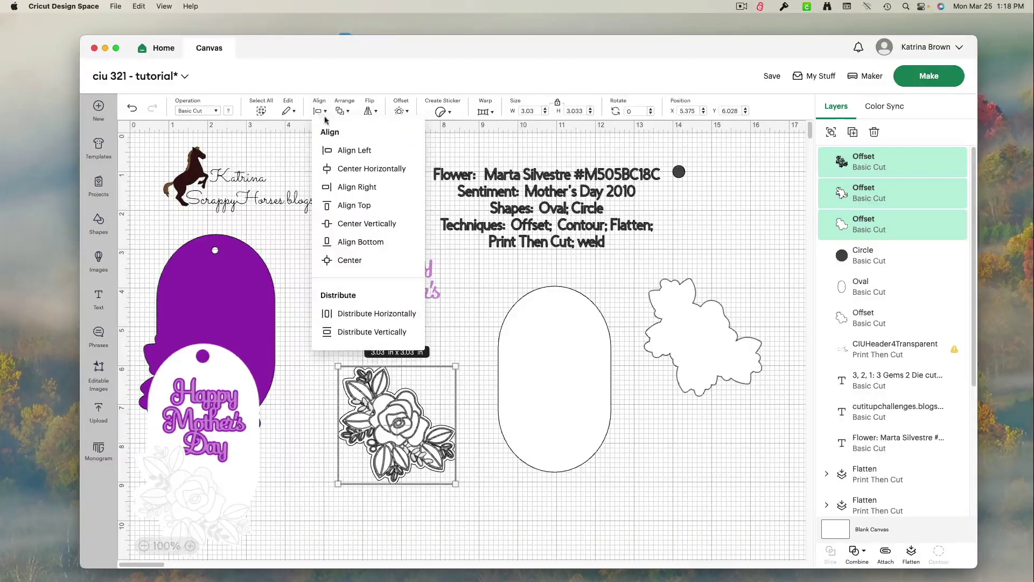
{"action": "left_click", "coordinate": [348, 260]}
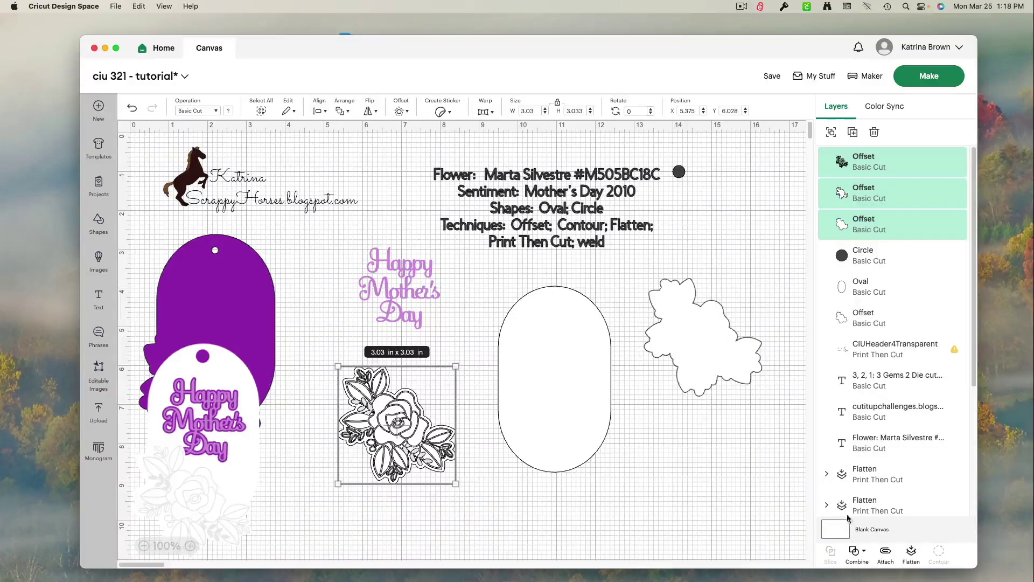
{"action": "left_click", "coordinate": [911, 553]}
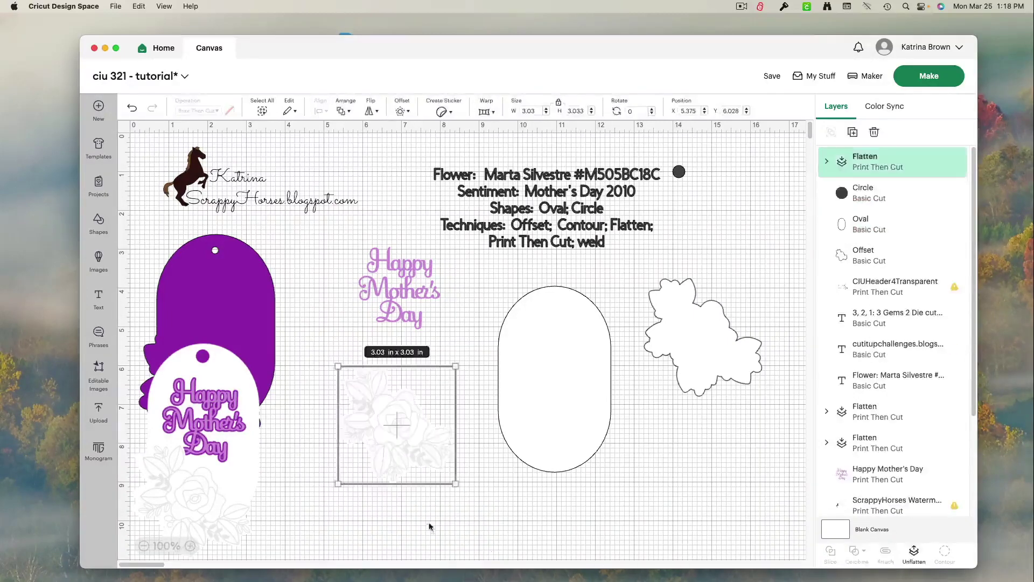
{"action": "left_click_drag", "start_coordinate": [392, 440], "coordinate": [762, 502]}
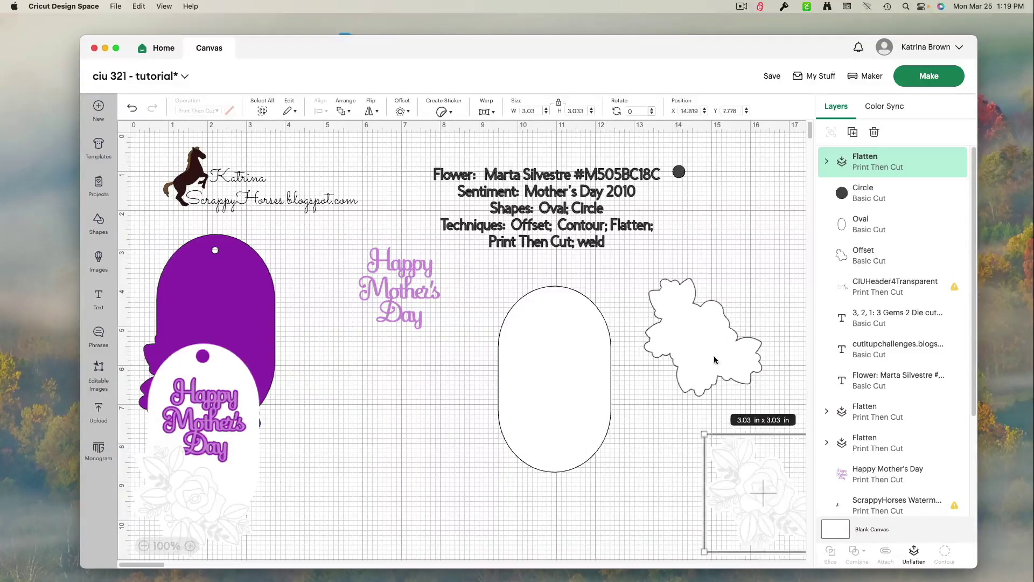
{"action": "left_click_drag", "start_coordinate": [713, 358], "coordinate": [428, 456]}
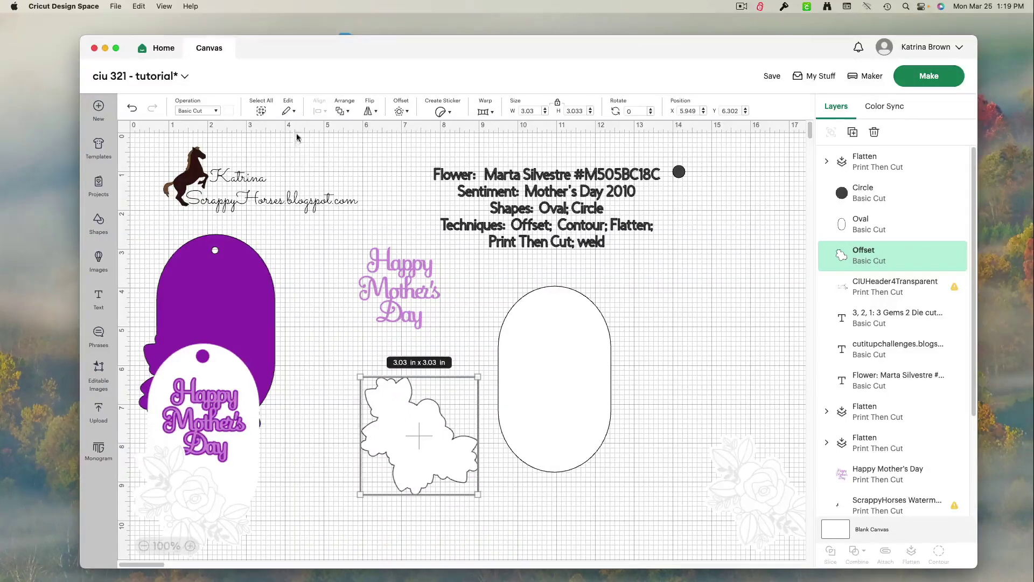
Bring the white offset flower to the front and place it over the oval's lower-left edge
{"action": "right_click", "coordinate": [398, 426]}
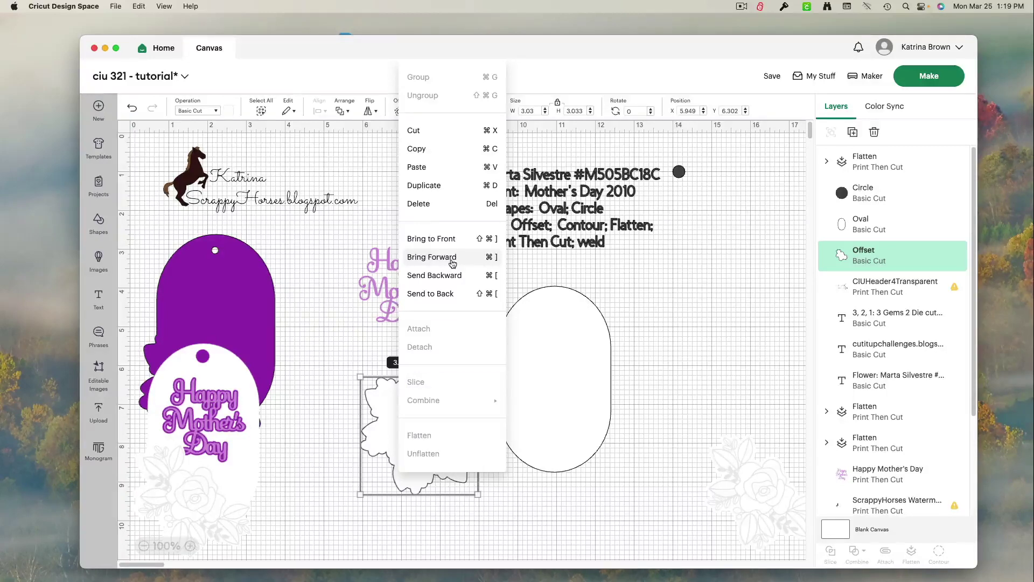
{"action": "left_click", "coordinate": [450, 239]}
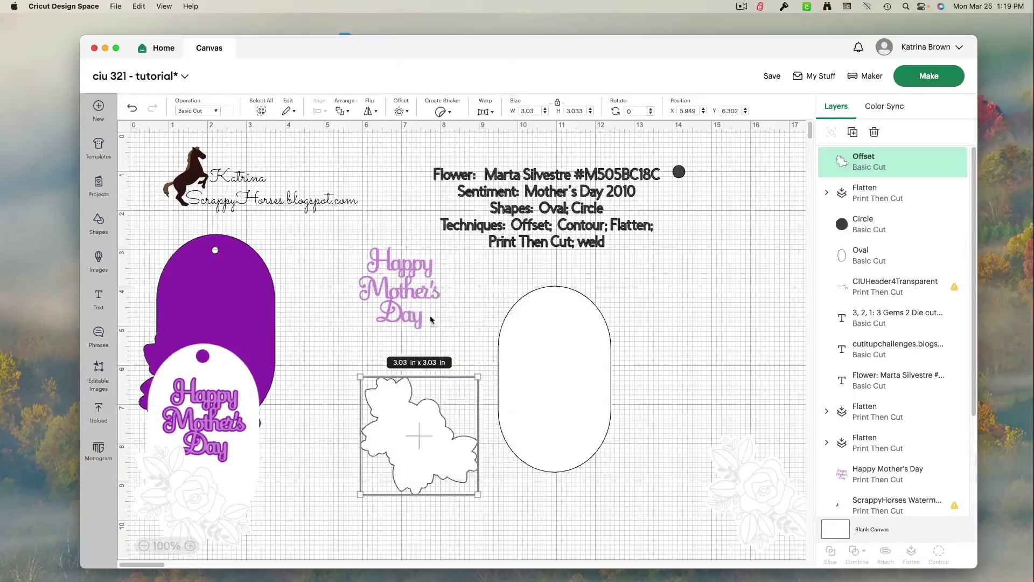
{"action": "left_click_drag", "start_coordinate": [408, 451], "coordinate": [516, 444]}
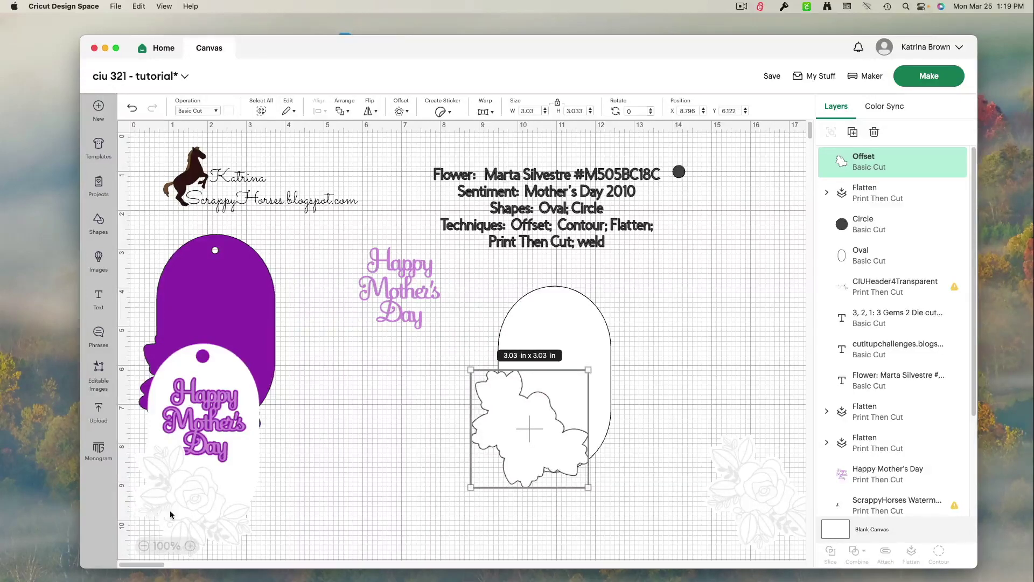
Set the sample tag onto its purple backing and nudge the offset flower slightly right
{"action": "left_click_drag", "start_coordinate": [184, 510], "coordinate": [217, 553]}
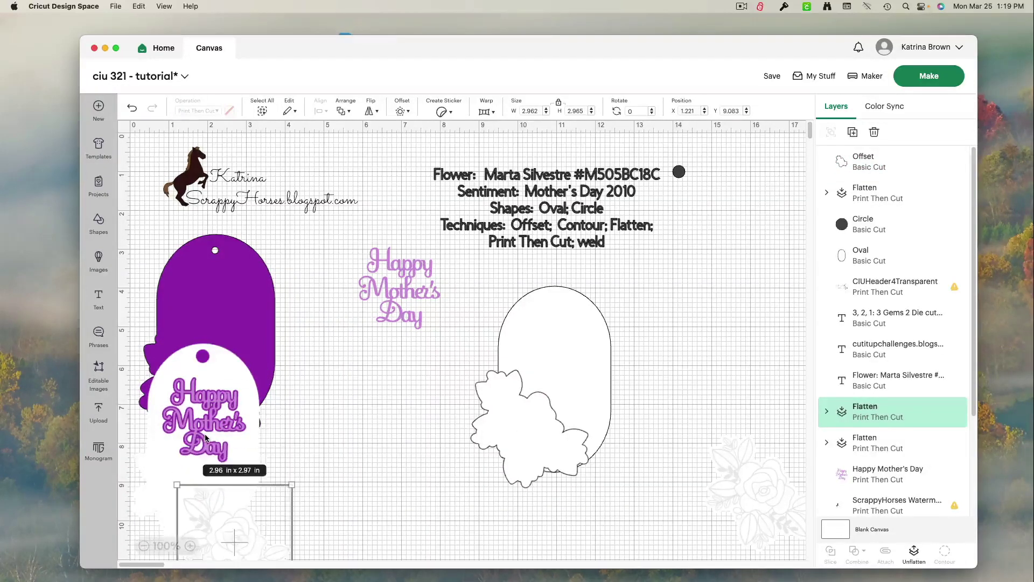
{"action": "left_click_drag", "start_coordinate": [204, 436], "coordinate": [217, 331]}
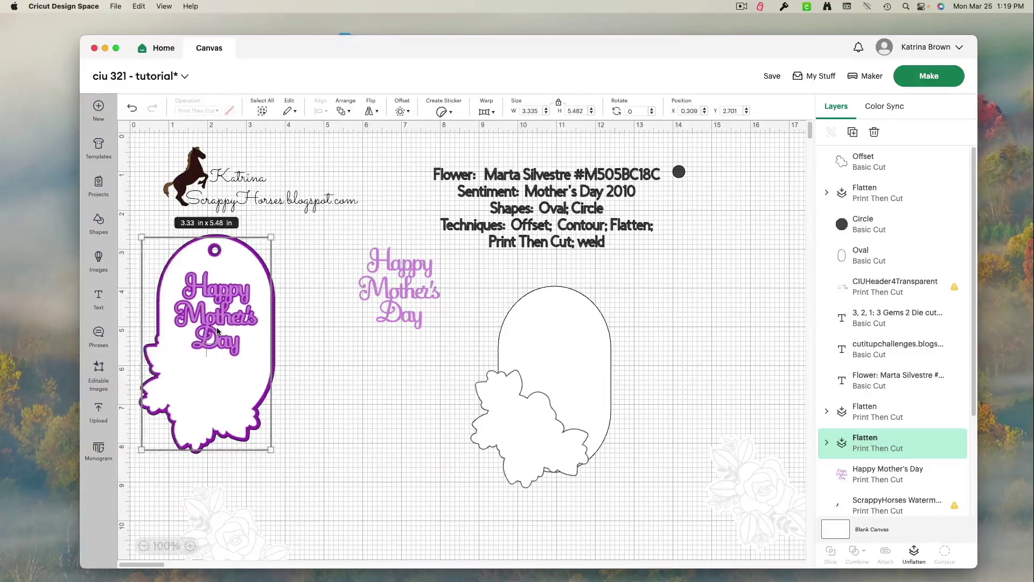
{"action": "left_click_drag", "start_coordinate": [497, 423], "coordinate": [520, 428]}
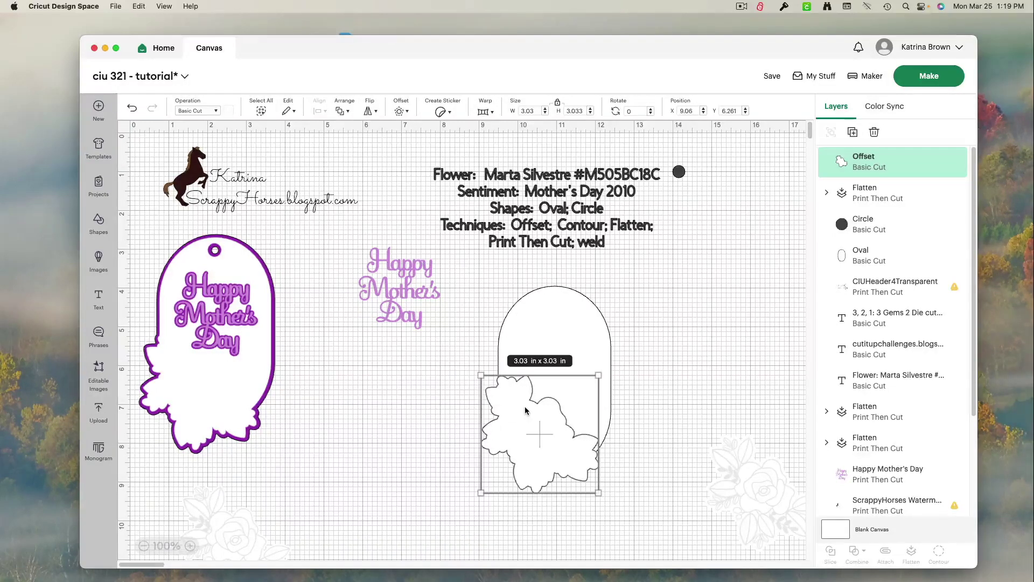
{"action": "left_click", "coordinate": [409, 417]}
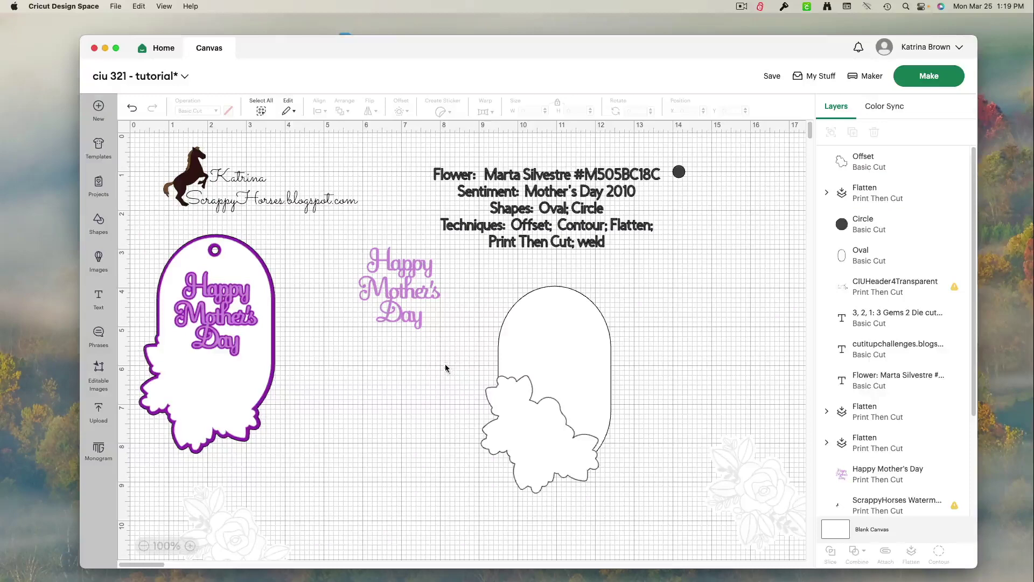
Weld the white oval and the 3.03 in offset flower into one scalloped tag shape
{"action": "left_click_drag", "start_coordinate": [444, 360], "coordinate": [543, 444]}
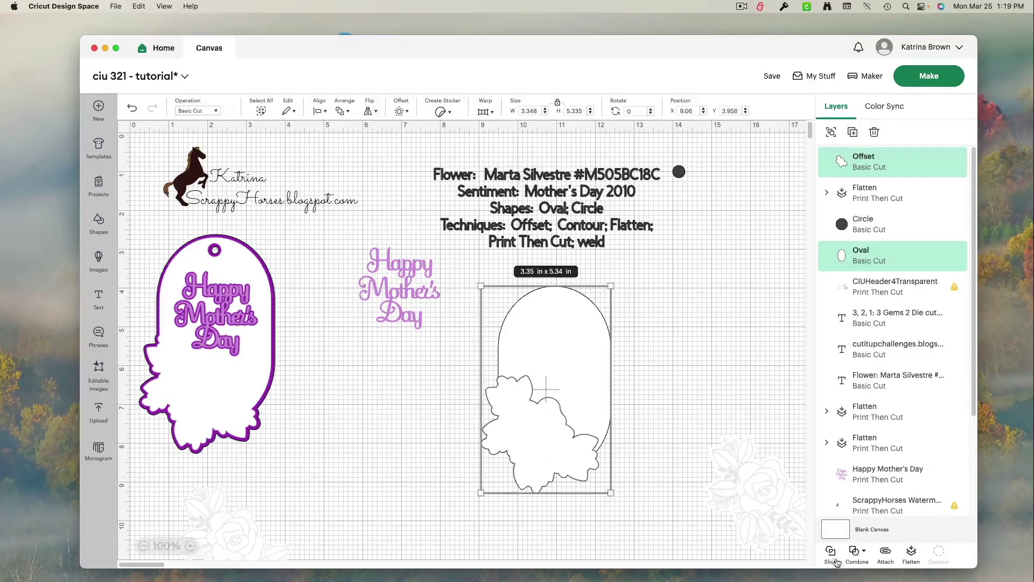
{"action": "left_click", "coordinate": [856, 560]}
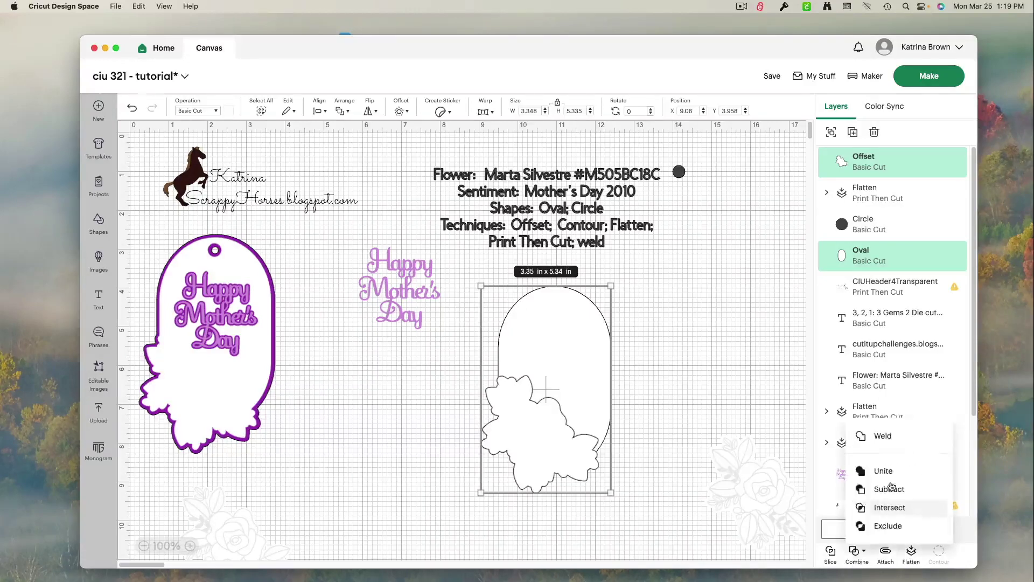
{"action": "left_click", "coordinate": [882, 437]}
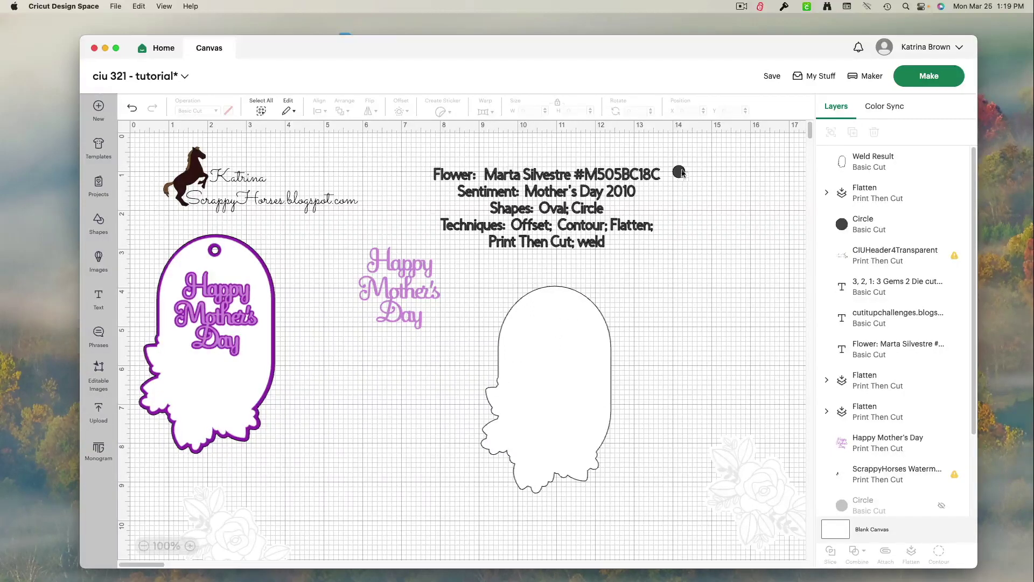
Bring the small dark circle to the front and place it at the welded tag's top centre
{"action": "left_click_drag", "start_coordinate": [675, 175], "coordinate": [636, 279]}
{"action": "right_click", "coordinate": [636, 279]}
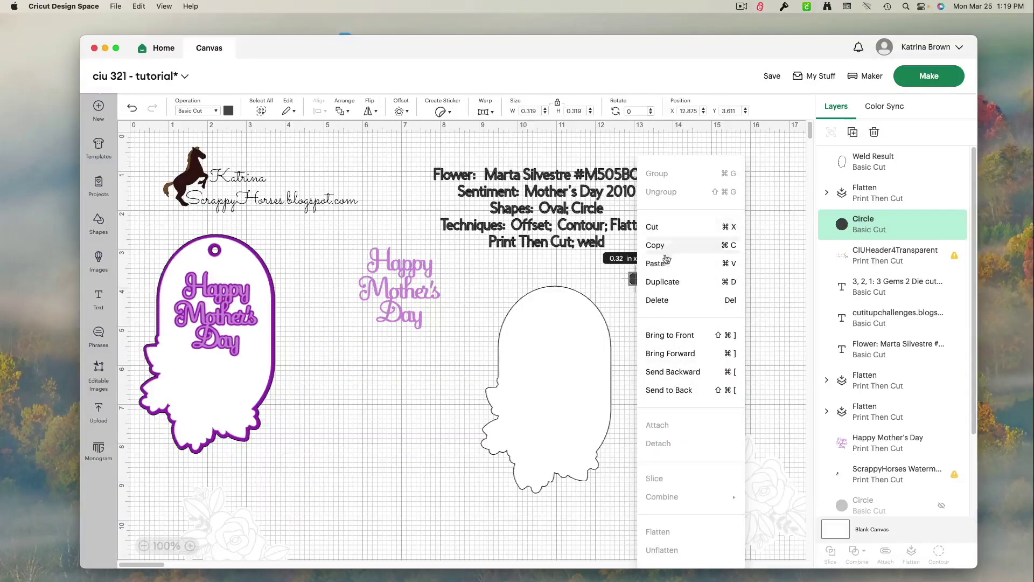
{"action": "left_click", "coordinate": [664, 335]}
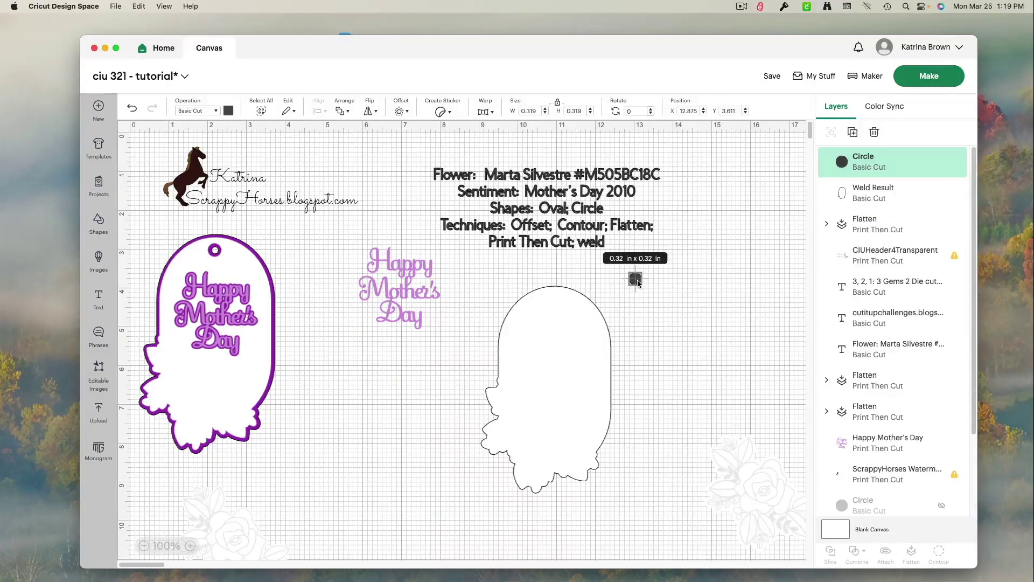
{"action": "left_click_drag", "start_coordinate": [642, 286], "coordinate": [557, 307]}
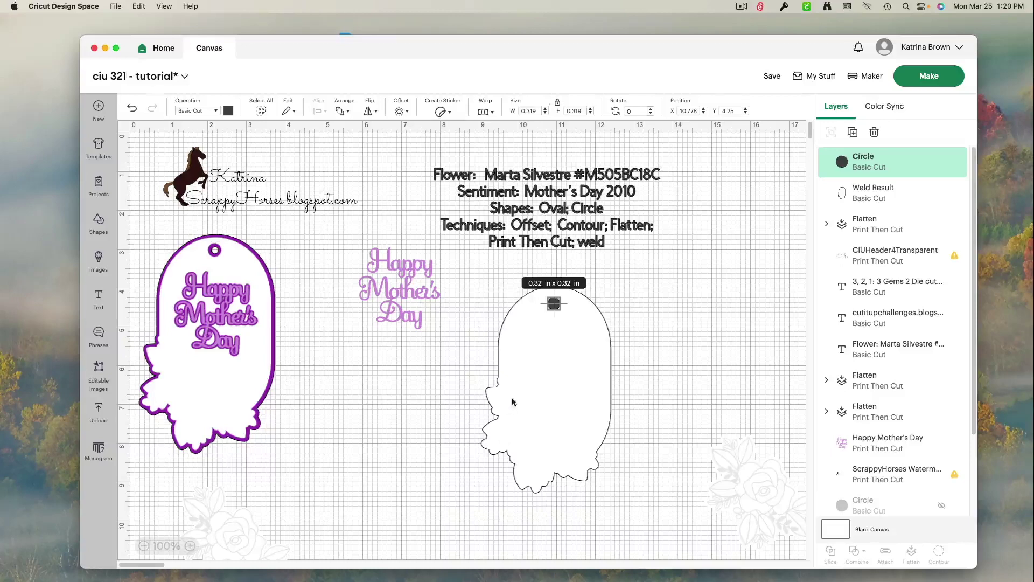
{"action": "left_click", "coordinate": [555, 305]}
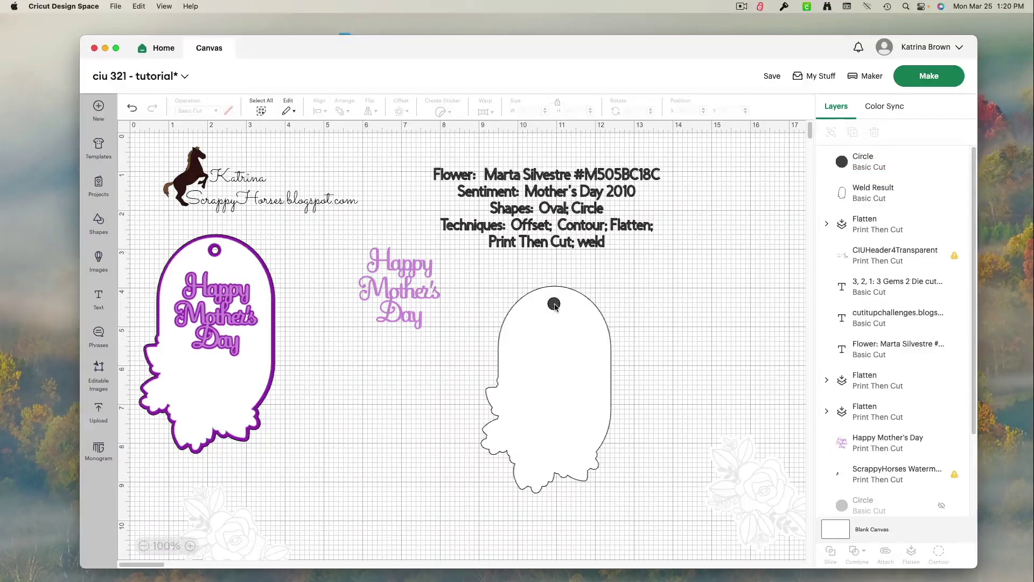
{"action": "left_click", "coordinate": [554, 306]}
{"action": "left_click", "coordinate": [643, 312]}
Slice the small circle out of the tag's top and delete the two leftover circle pieces
{"action": "left_click_drag", "start_coordinate": [499, 276], "coordinate": [594, 344]}
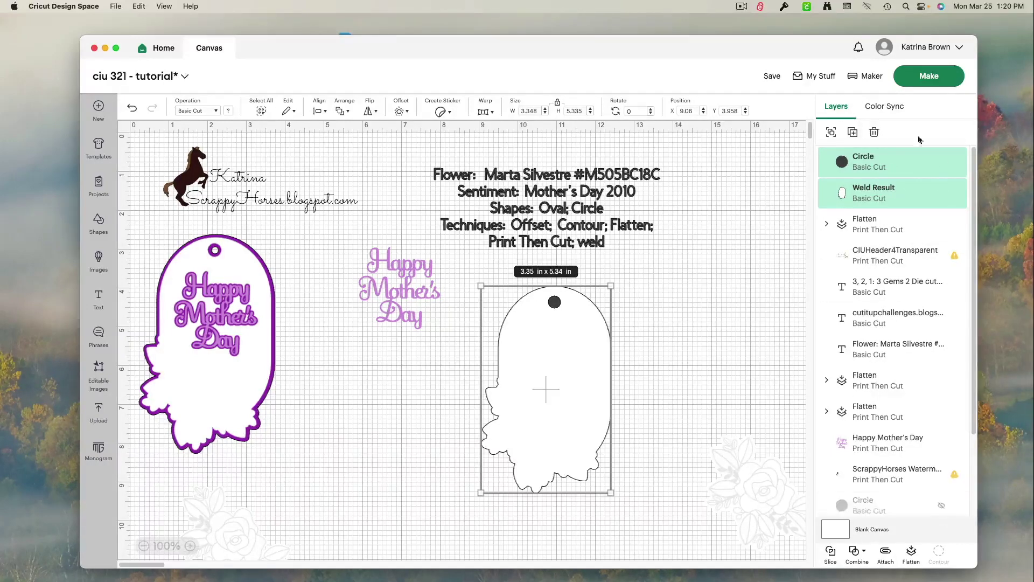
{"action": "left_click", "coordinate": [831, 551]}
{"action": "left_click_drag", "start_coordinate": [558, 422], "coordinate": [515, 454]}
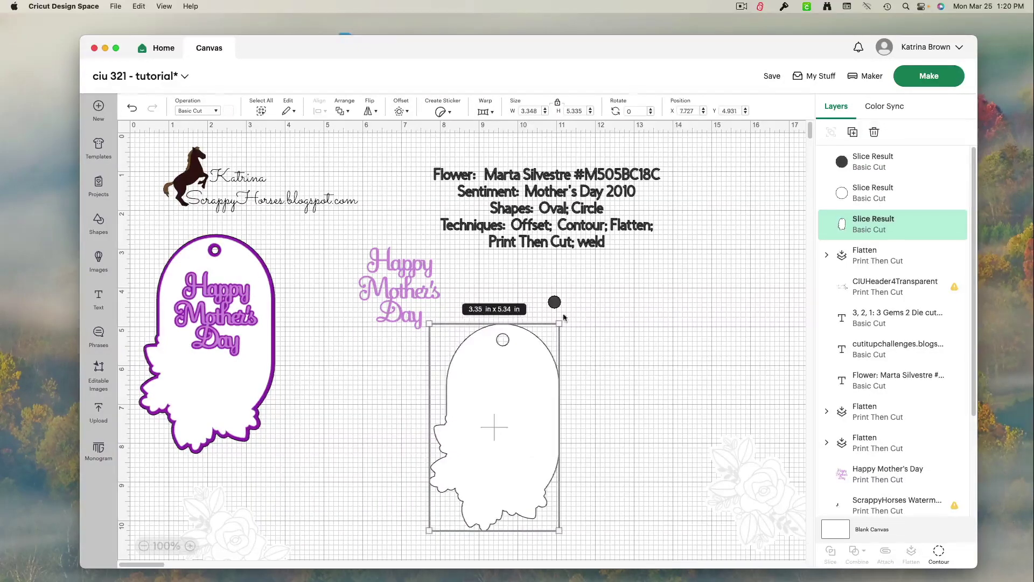
{"action": "left_click_drag", "start_coordinate": [543, 287], "coordinate": [568, 319]}
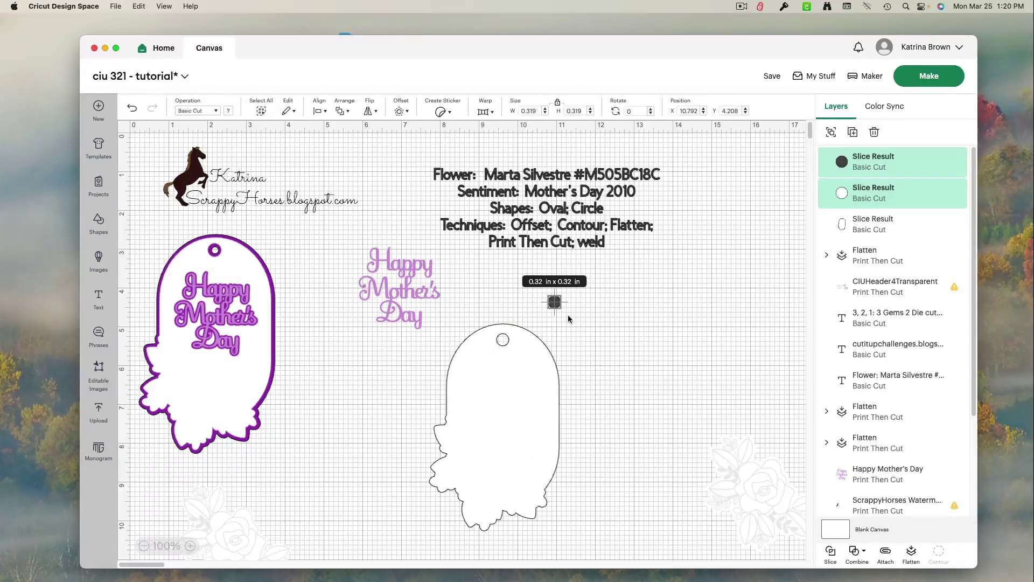
{"action": "key", "text": "Delete"}
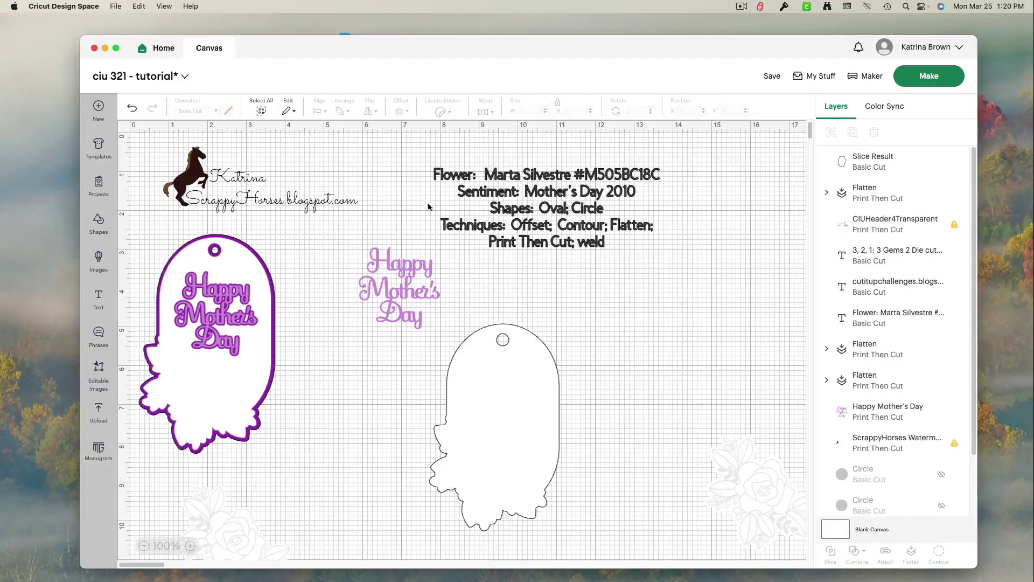
Give the holed tag a purple 0.111 in offset backing, about 3.57 x 5.56 in
{"action": "left_click_drag", "start_coordinate": [515, 380], "coordinate": [556, 340]}
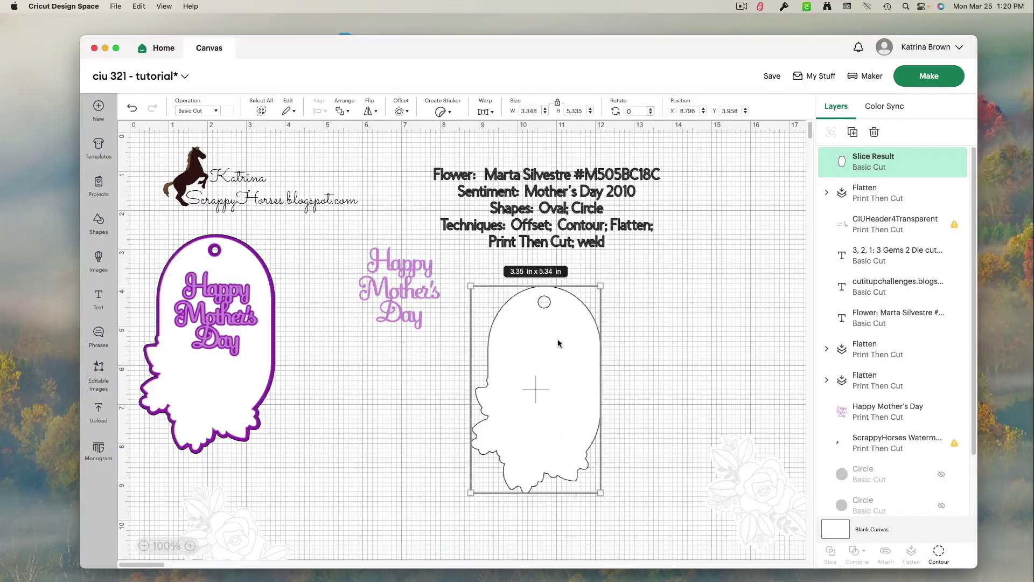
{"action": "left_click_drag", "start_coordinate": [554, 384], "coordinate": [547, 402]}
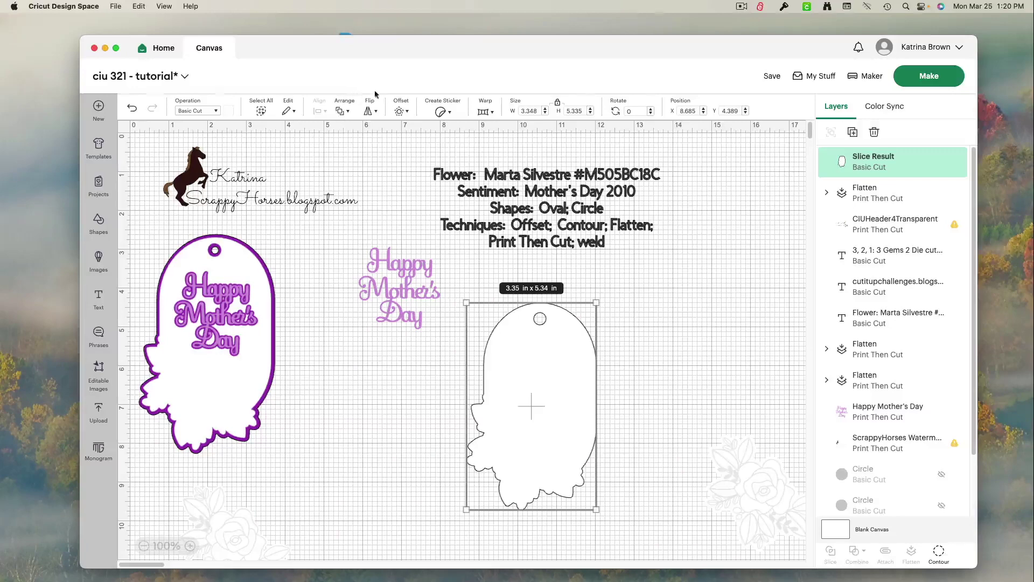
{"action": "left_click", "coordinate": [400, 111]}
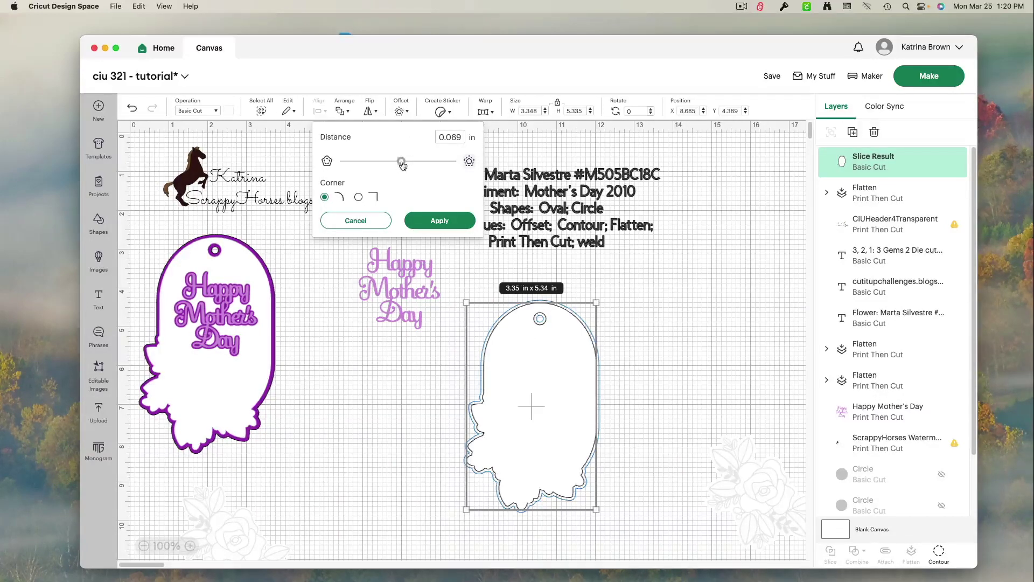
{"action": "left_click_drag", "start_coordinate": [401, 163], "coordinate": [404, 164]}
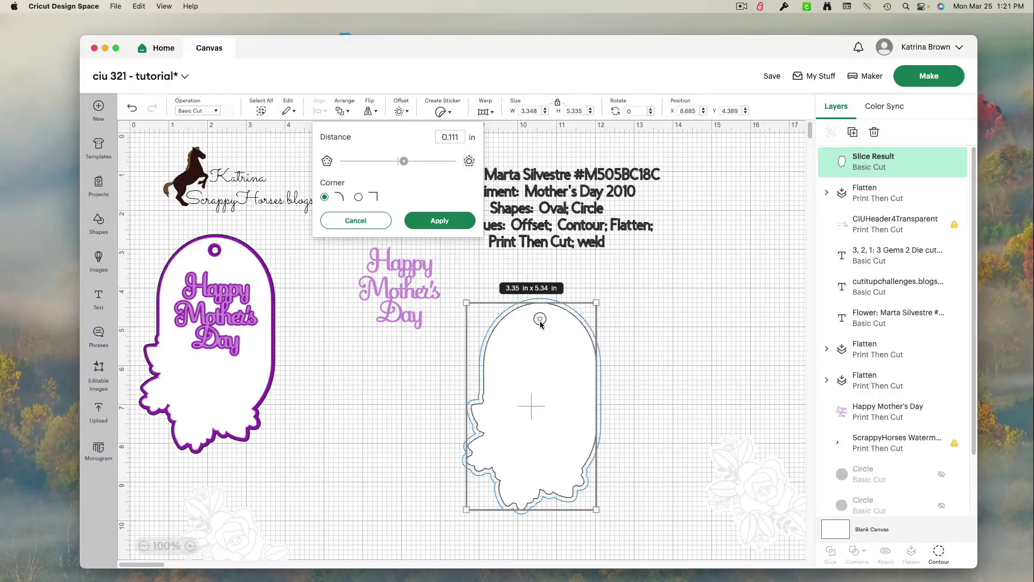
{"action": "left_click", "coordinate": [452, 222]}
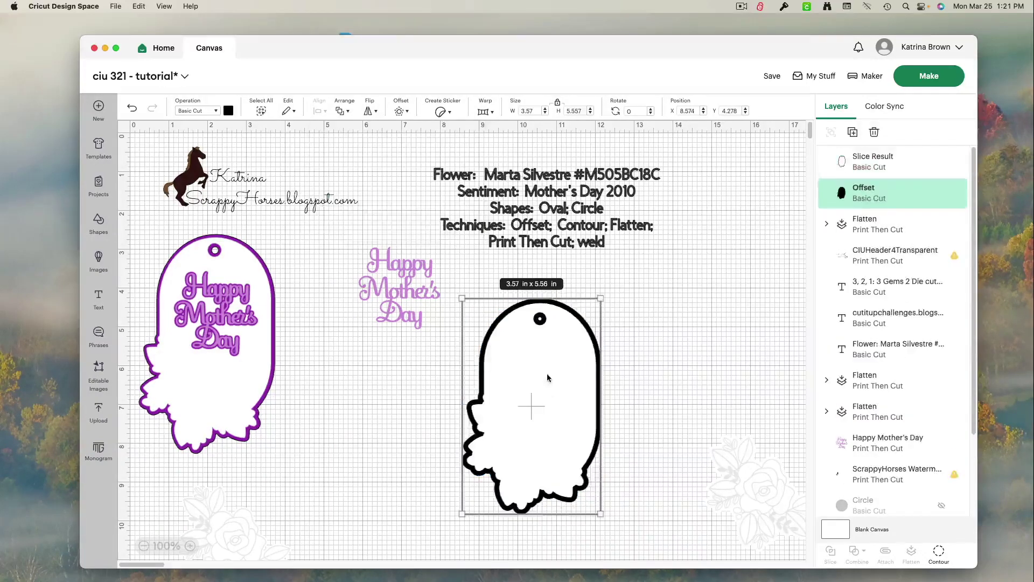
{"action": "left_click", "coordinate": [229, 111]}
{"action": "left_click", "coordinate": [240, 159]}
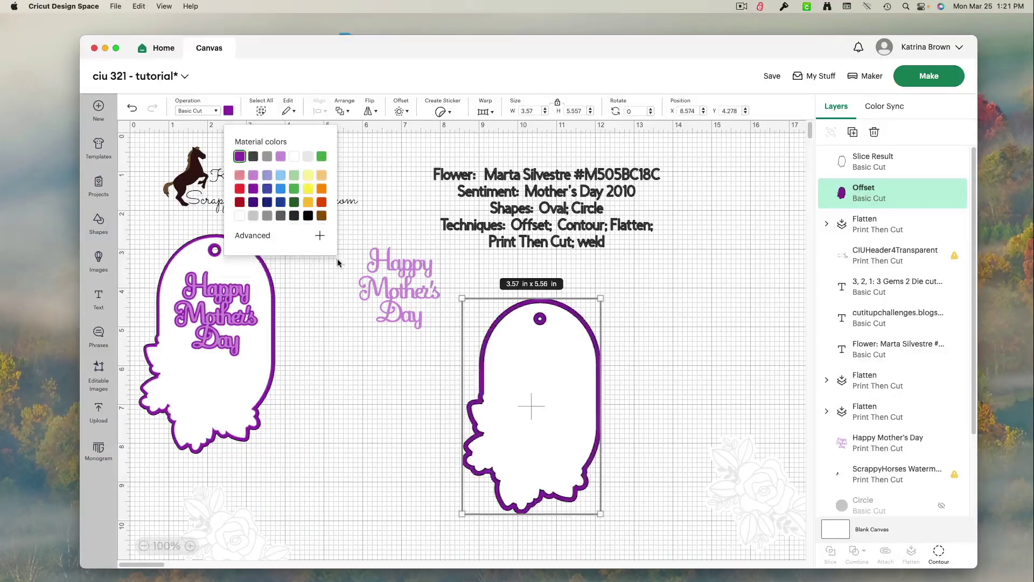
{"action": "left_click", "coordinate": [666, 398]}
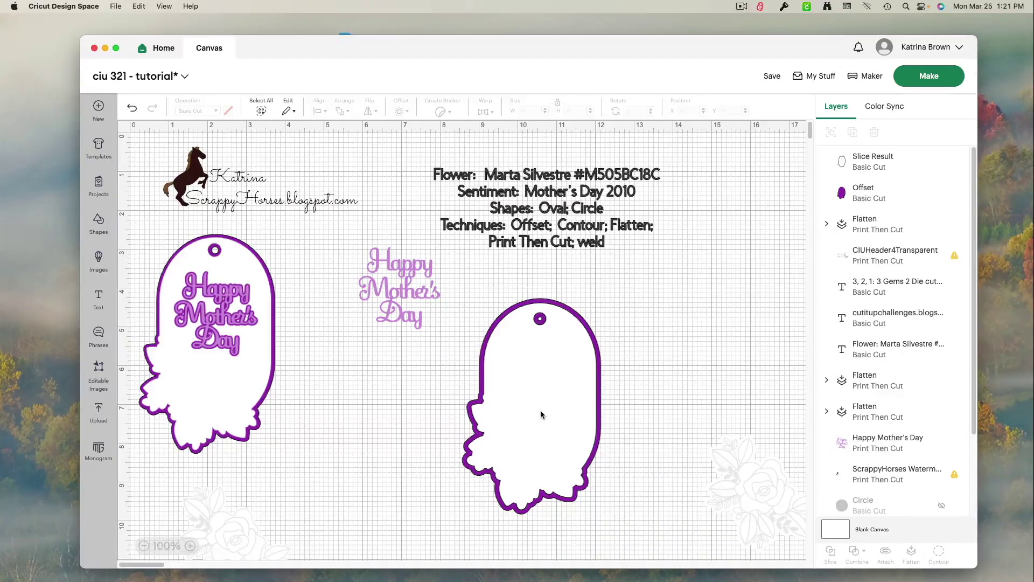
{"action": "left_click_drag", "start_coordinate": [540, 410], "coordinate": [644, 454]}
Bring the flower image to the front and place it on the tag's lower left
{"action": "right_click", "coordinate": [644, 454]}
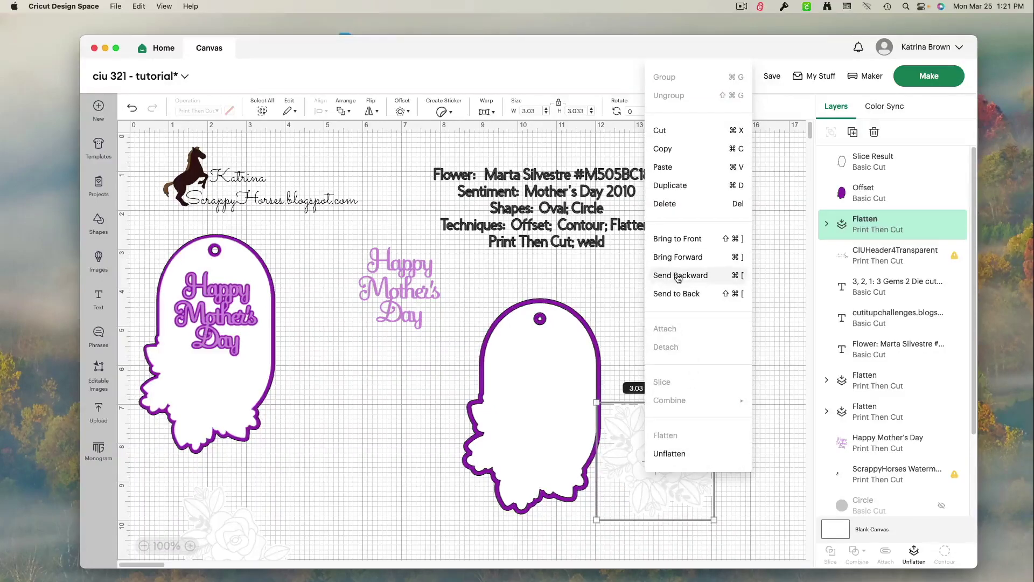
{"action": "left_click", "coordinate": [682, 239]}
{"action": "left_click_drag", "start_coordinate": [635, 468], "coordinate": [509, 446]}
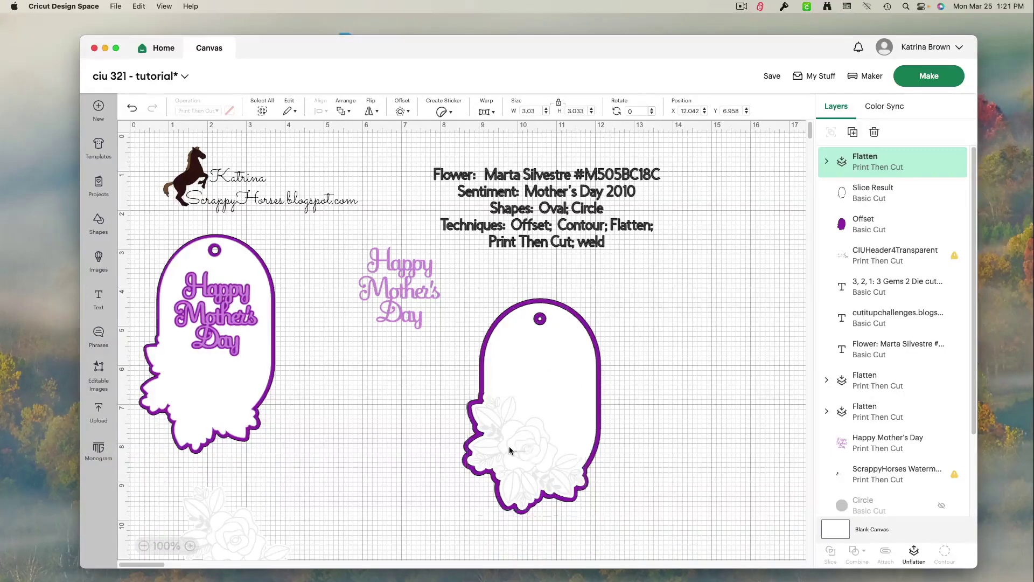
Bring the Happy Mother's Day sentiment to the front on the top of the right tag
{"action": "left_click", "coordinate": [409, 288]}
{"action": "right_click", "coordinate": [408, 289]}
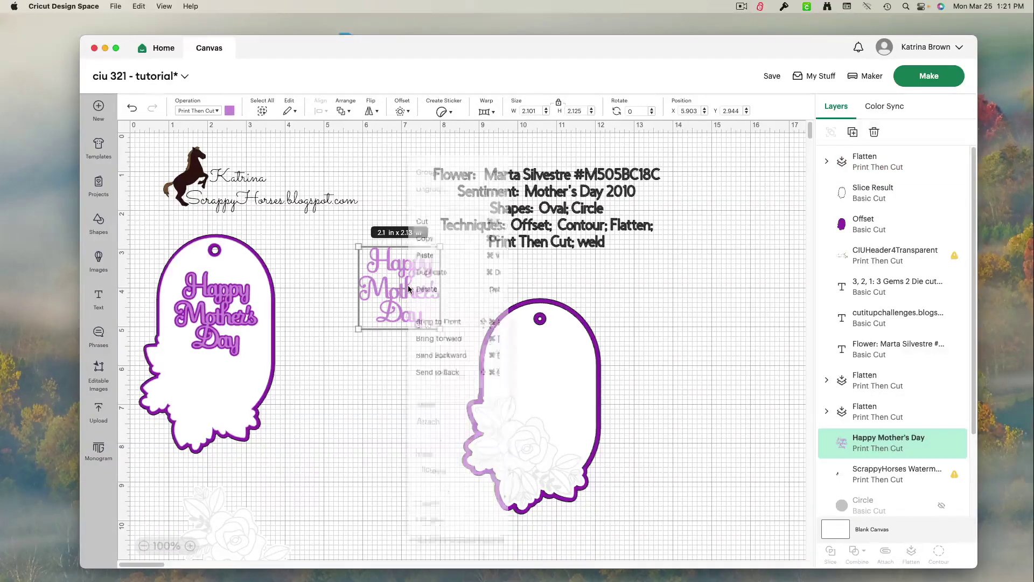
{"action": "left_click", "coordinate": [426, 334]}
{"action": "left_click_drag", "start_coordinate": [404, 310], "coordinate": [540, 378]}
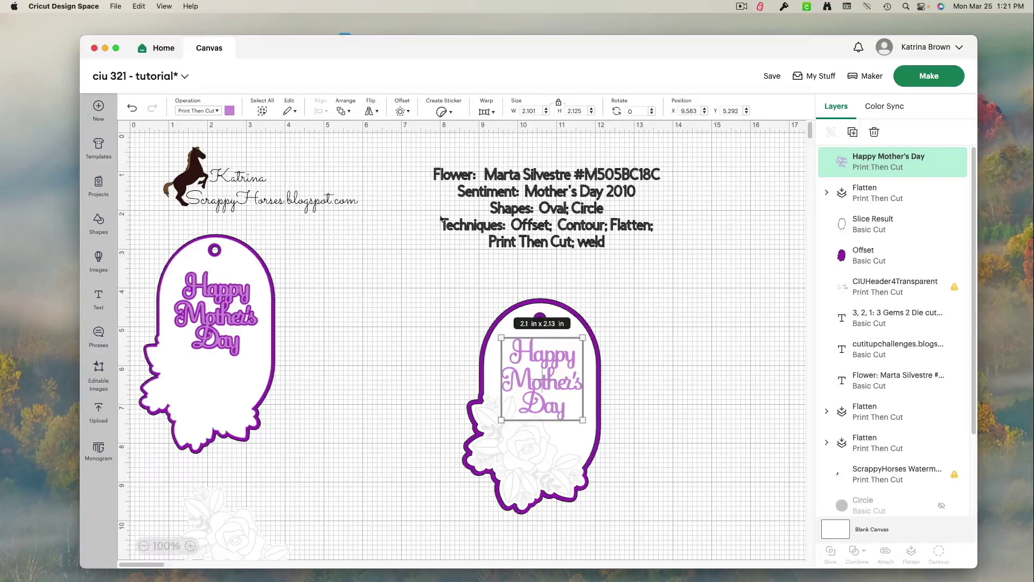
Add a purple 0.028 in offset outline to the sentiment and move the rose image off the tag
{"action": "left_click", "coordinate": [400, 111]}
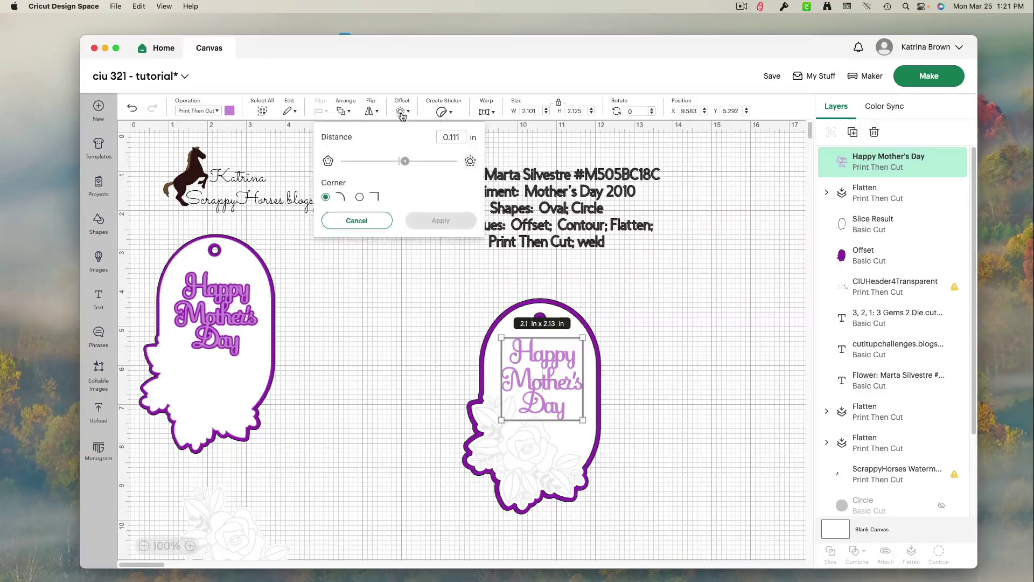
{"action": "left_click_drag", "start_coordinate": [404, 161], "coordinate": [401, 168]}
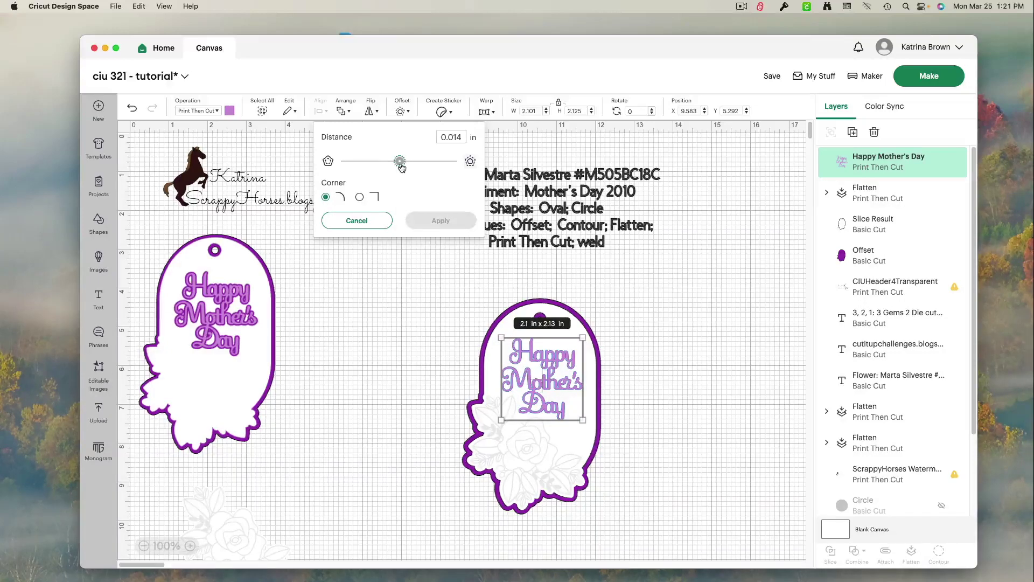
{"action": "left_click_drag", "start_coordinate": [401, 168], "coordinate": [402, 167]}
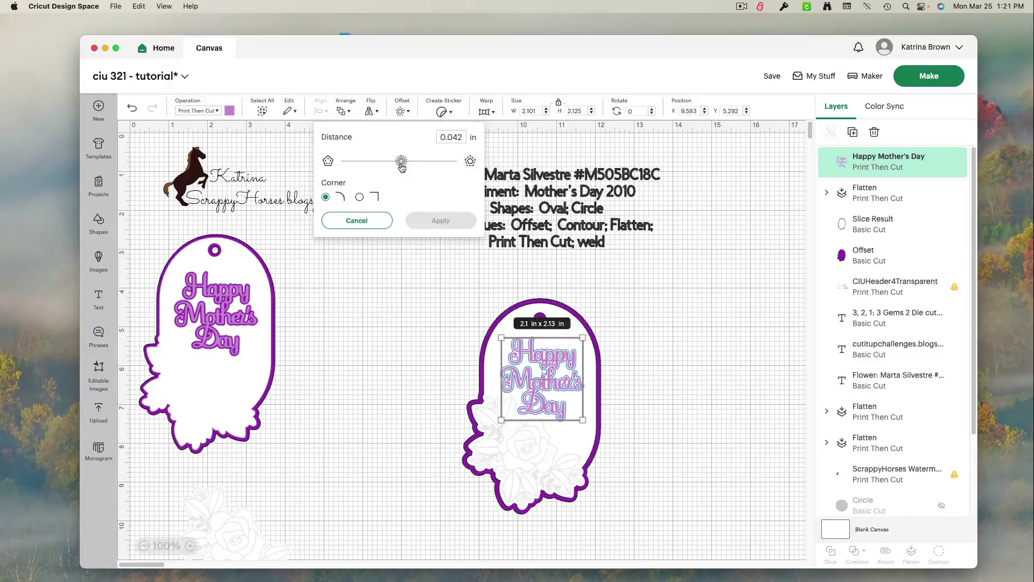
{"action": "left_click_drag", "start_coordinate": [401, 167], "coordinate": [400, 167]}
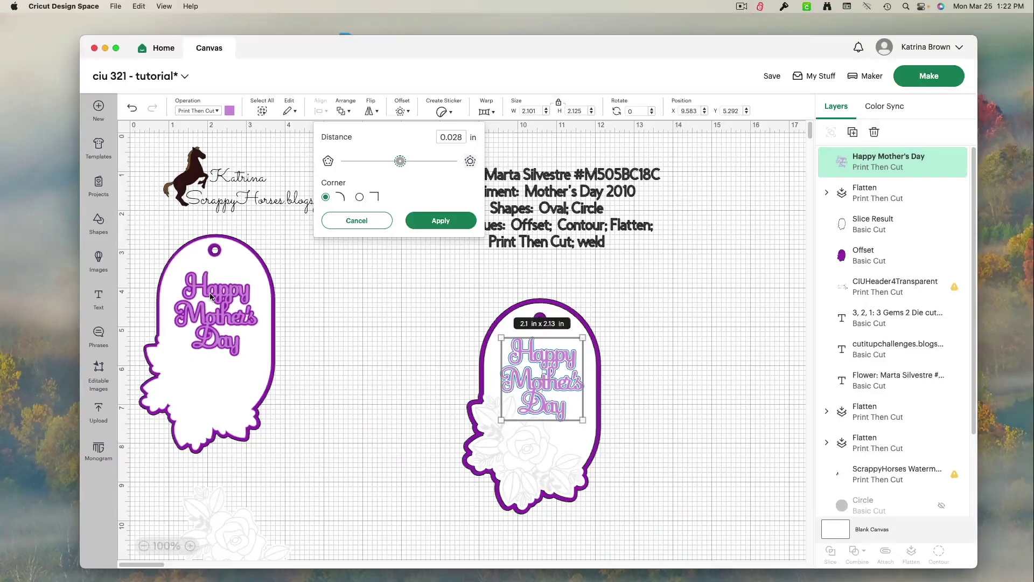
{"action": "left_click", "coordinate": [415, 218]}
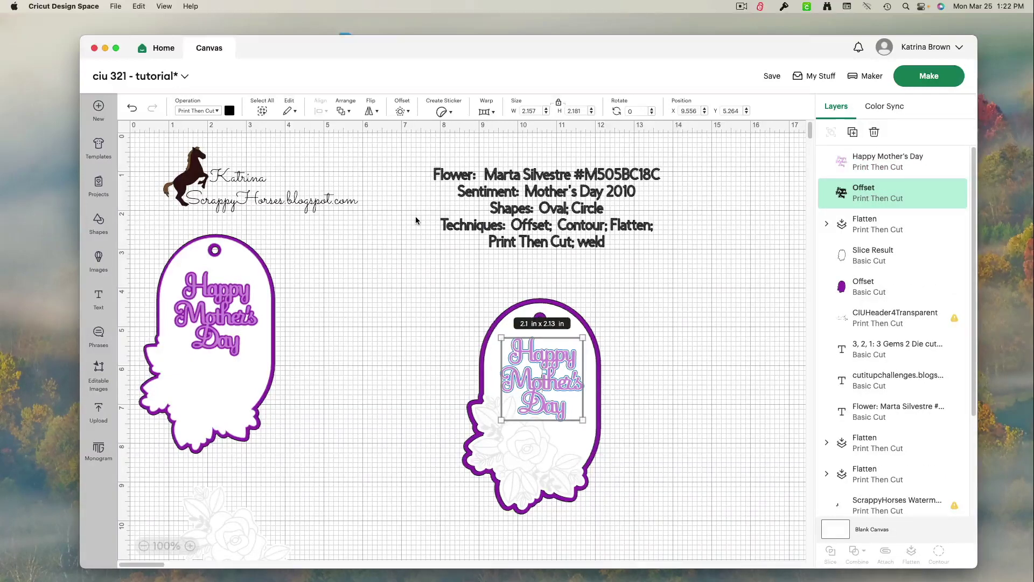
{"action": "left_click", "coordinate": [229, 110]}
{"action": "left_click", "coordinate": [240, 176]}
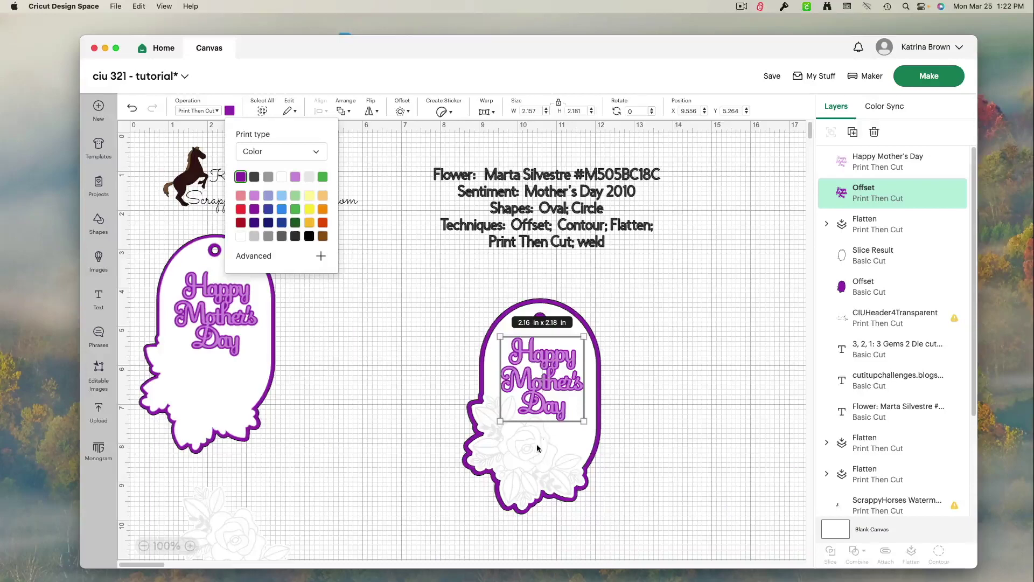
{"action": "left_click", "coordinate": [535, 459]}
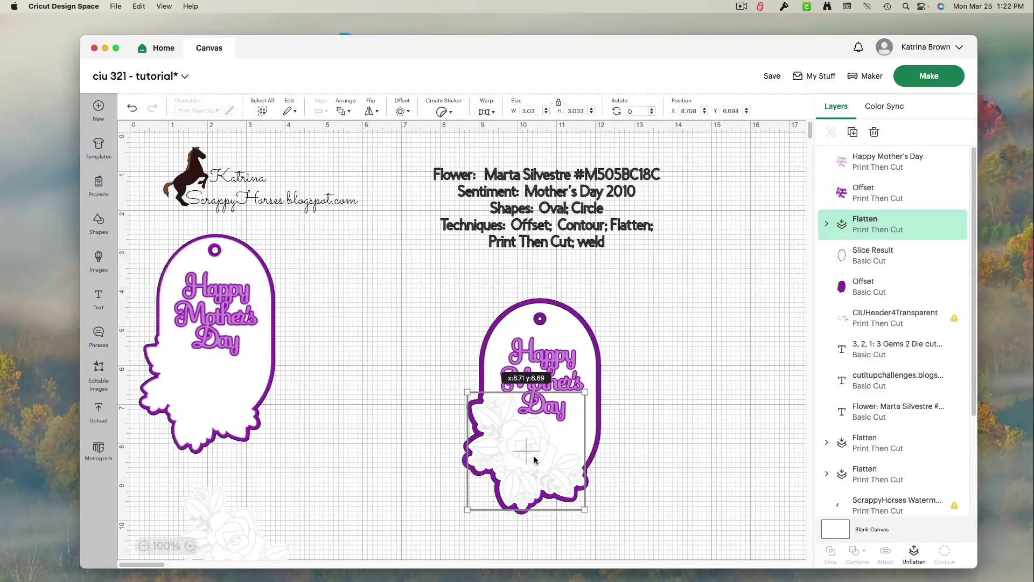
{"action": "left_click_drag", "start_coordinate": [534, 459], "coordinate": [334, 499]}
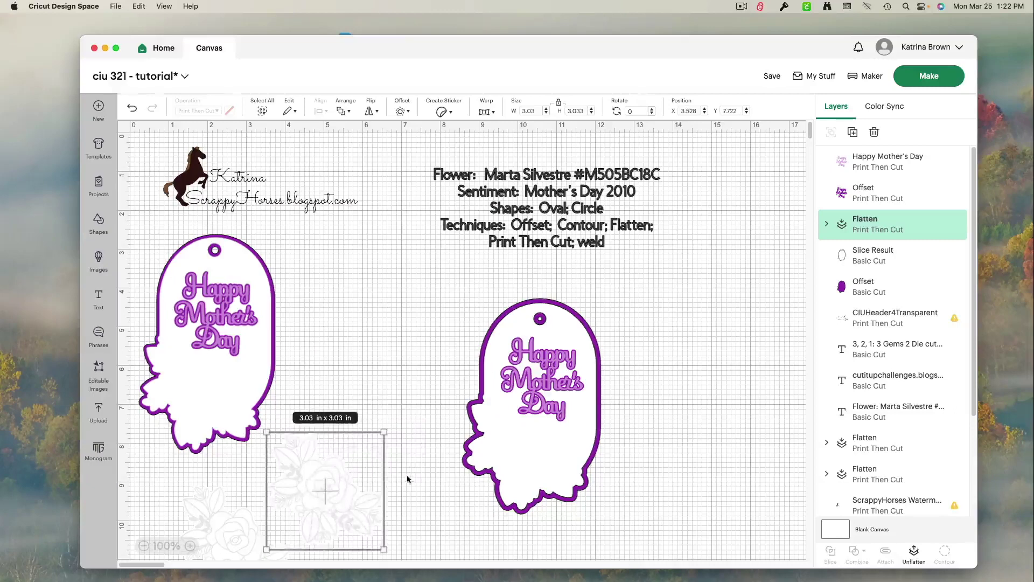
Flatten the white tag and sentiment into one Print Then Cut layer, then put the purple backing back behind it
{"action": "left_click", "coordinate": [466, 468]}
{"action": "left_click_drag", "start_coordinate": [466, 468], "coordinate": [287, 504]}
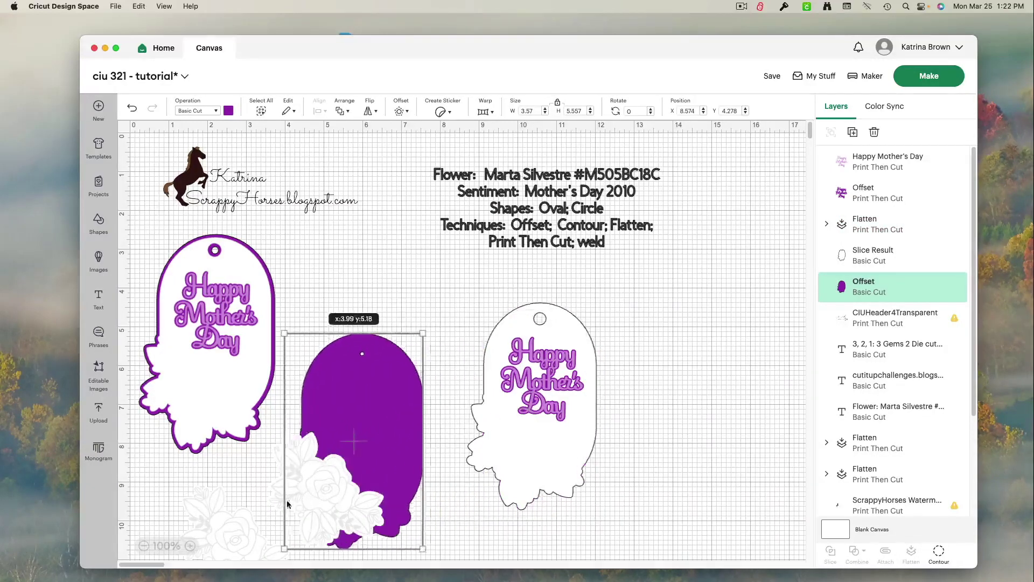
{"action": "left_click_drag", "start_coordinate": [459, 286], "coordinate": [580, 452]}
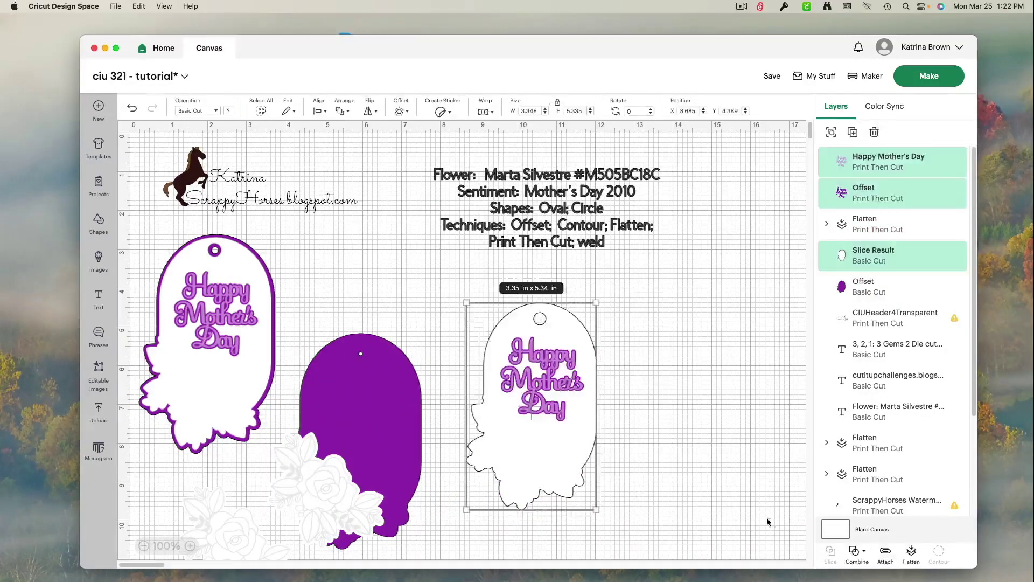
{"action": "left_click", "coordinate": [911, 555]}
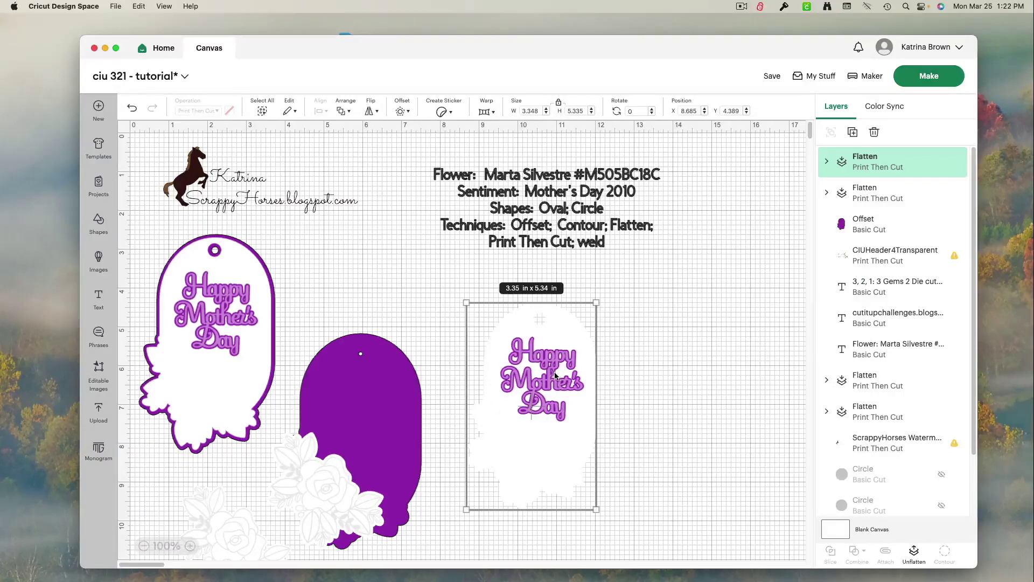
{"action": "left_click_drag", "start_coordinate": [398, 400], "coordinate": [576, 369]}
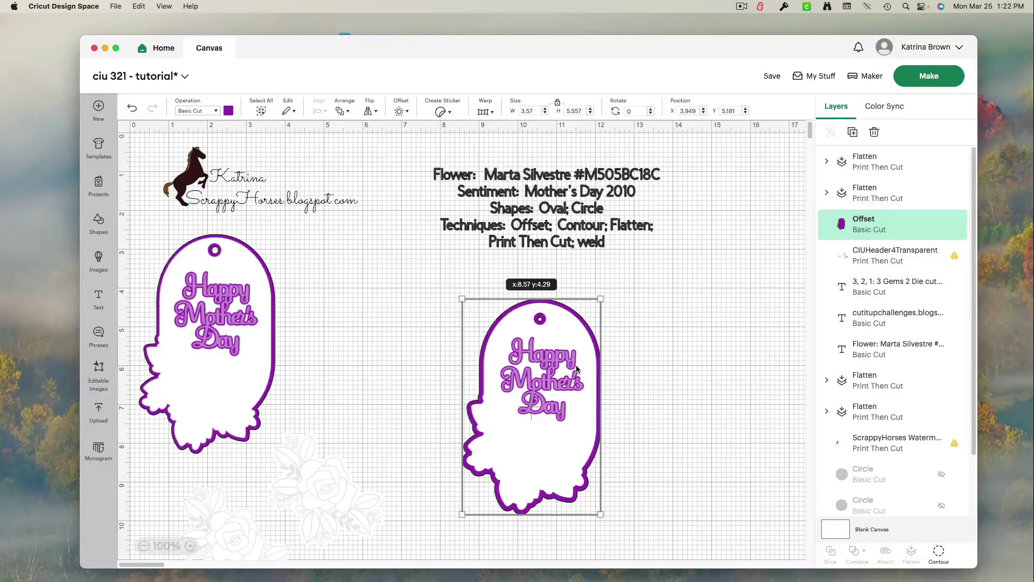
{"action": "left_click_drag", "start_coordinate": [576, 369], "coordinate": [576, 369]}
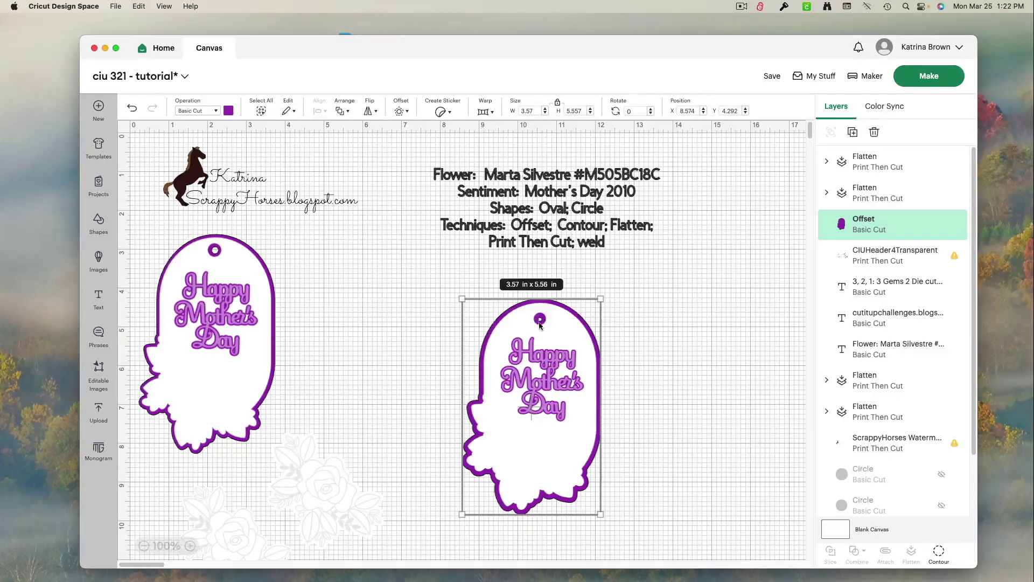
Add a small 0.28 in circle at the tag's top and select it together with the purple backing
{"action": "left_click", "coordinate": [99, 227]}
{"action": "left_click", "coordinate": [208, 282]}
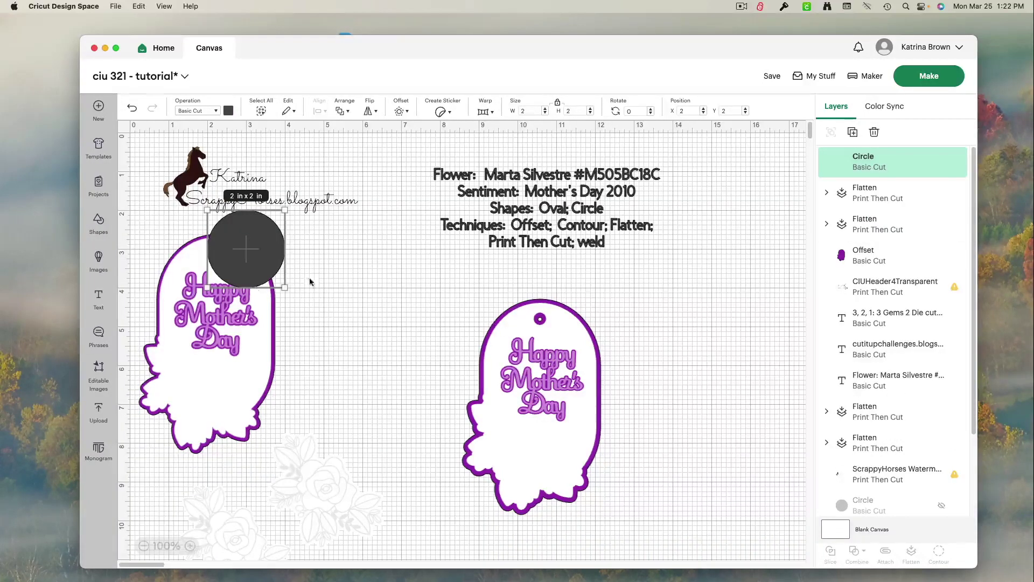
{"action": "left_click_drag", "start_coordinate": [256, 262], "coordinate": [329, 283]}
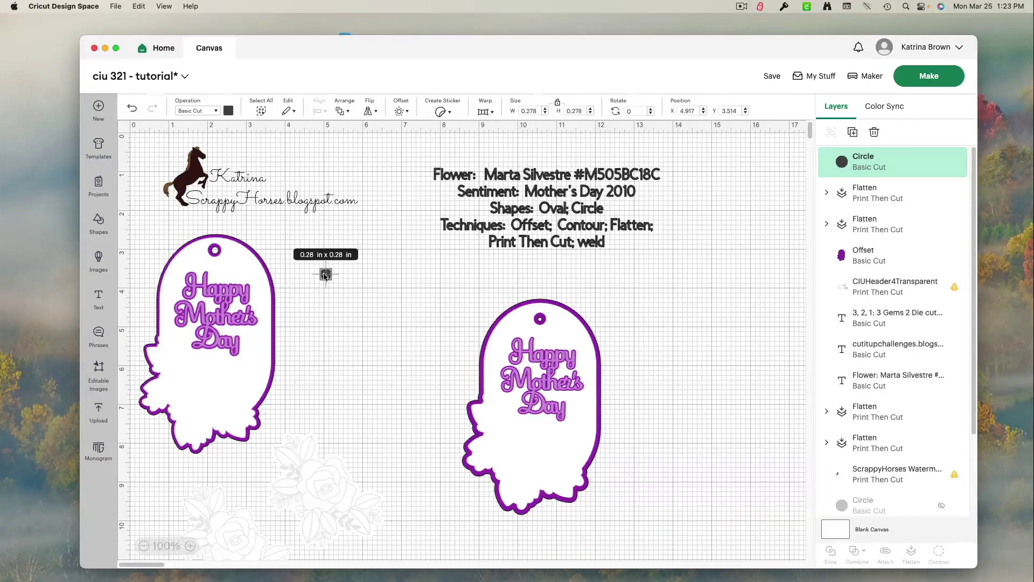
{"action": "left_click_drag", "start_coordinate": [325, 275], "coordinate": [539, 320]}
{"action": "key", "text": "Escape"}
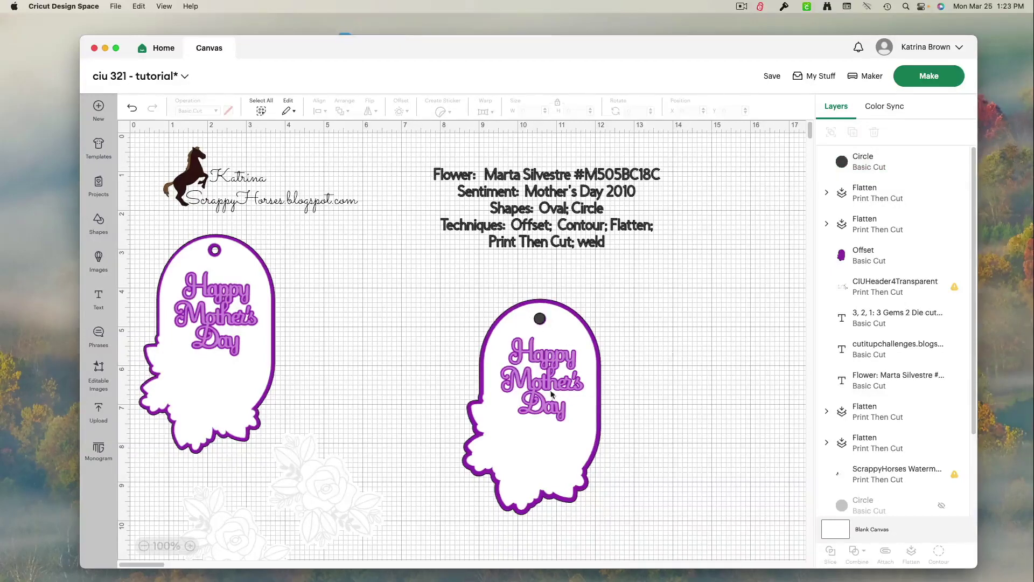
{"action": "left_click", "coordinate": [540, 321]}
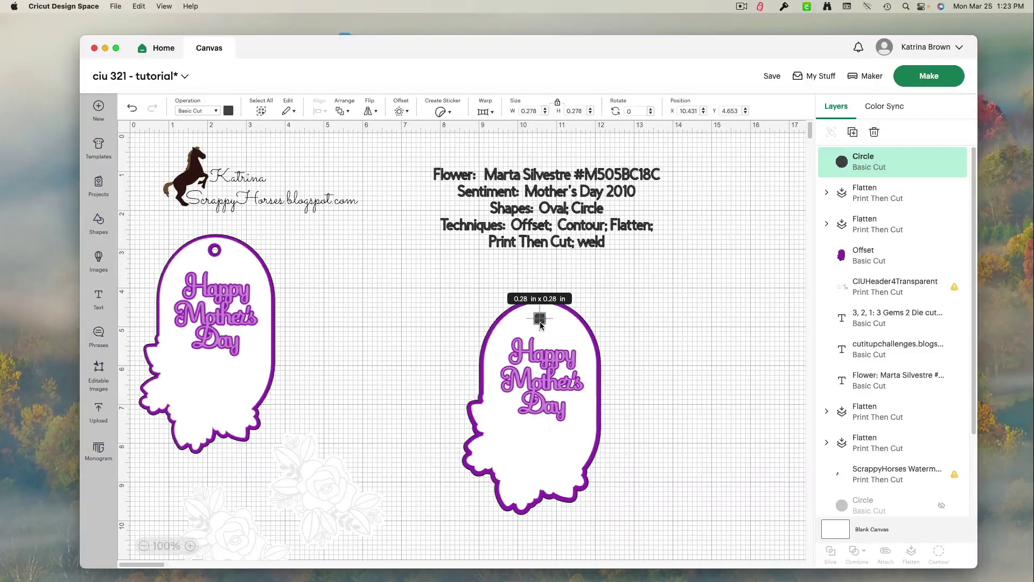
{"action": "left_click_drag", "start_coordinate": [541, 323], "coordinate": [541, 323]}
{"action": "mouse_move", "coordinate": [888, 169]}
{"action": "left_click", "coordinate": [872, 256], "text": "shift"}
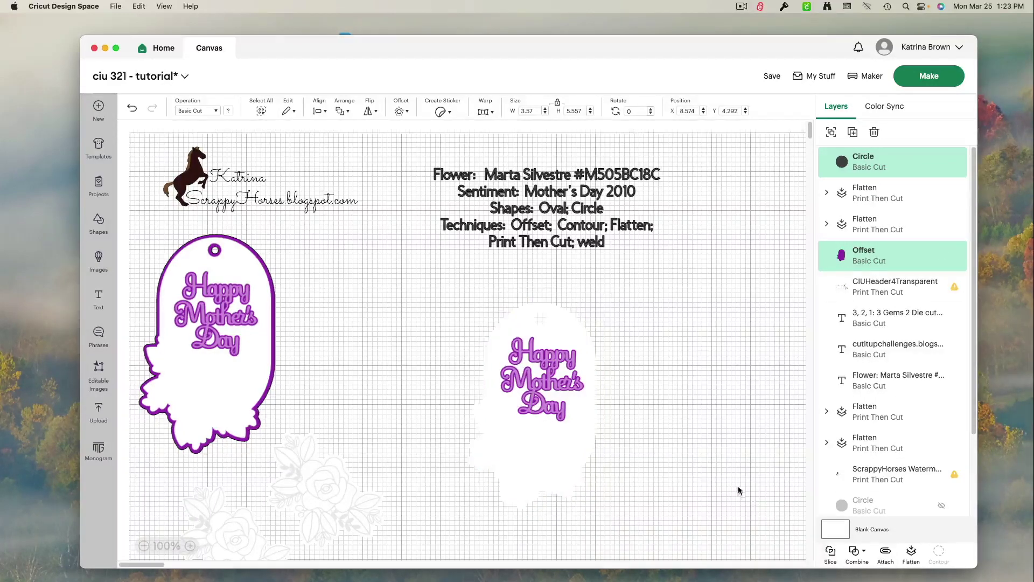
Pull the sliced circle pieces out of the hole and send the purple backing behind the white tag
{"action": "left_click_drag", "start_coordinate": [541, 319], "coordinate": [619, 307]}
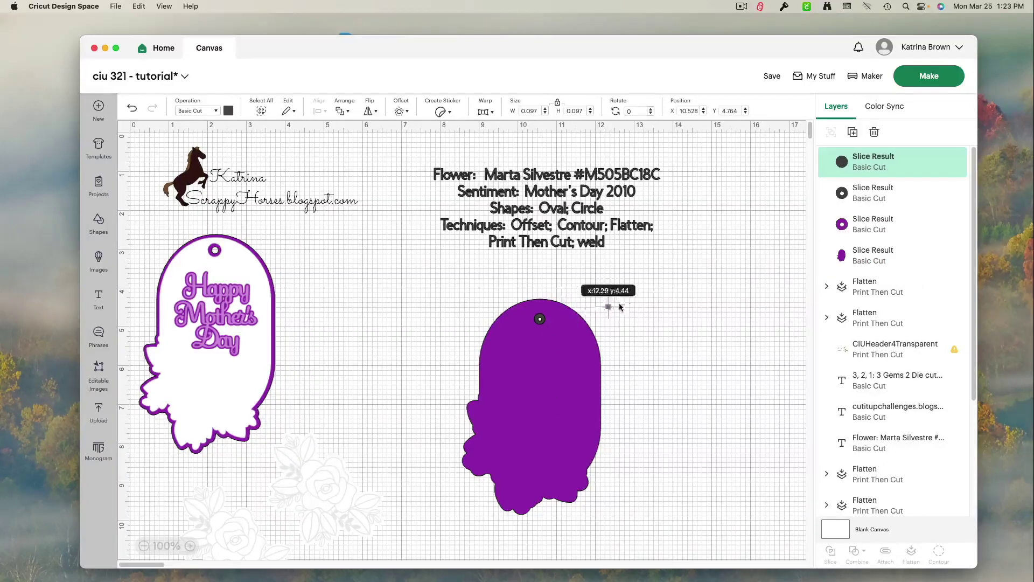
{"action": "left_click_drag", "start_coordinate": [540, 319], "coordinate": [629, 301]}
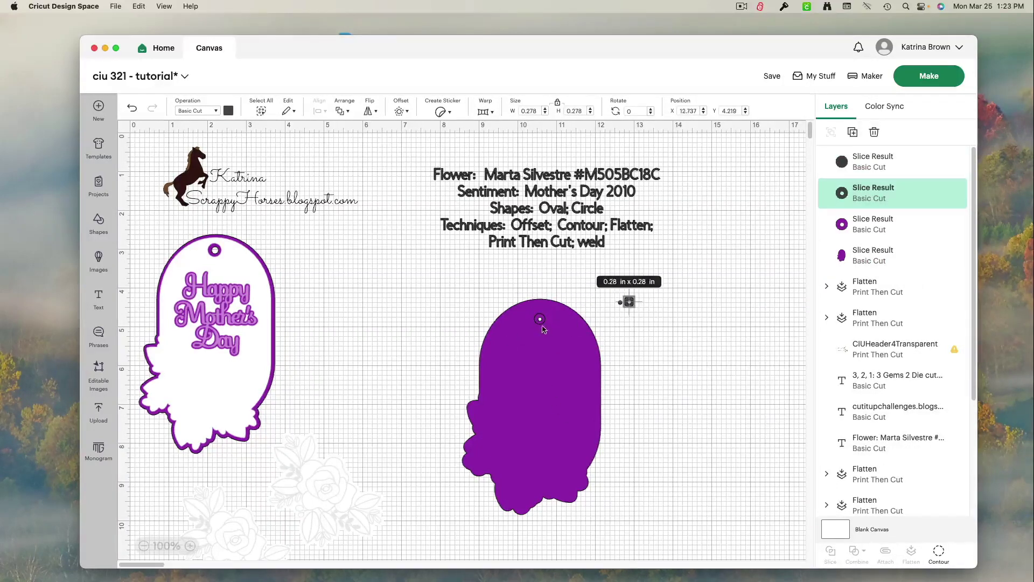
{"action": "left_click_drag", "start_coordinate": [539, 320], "coordinate": [640, 305]}
{"action": "left_click", "coordinate": [568, 371]}
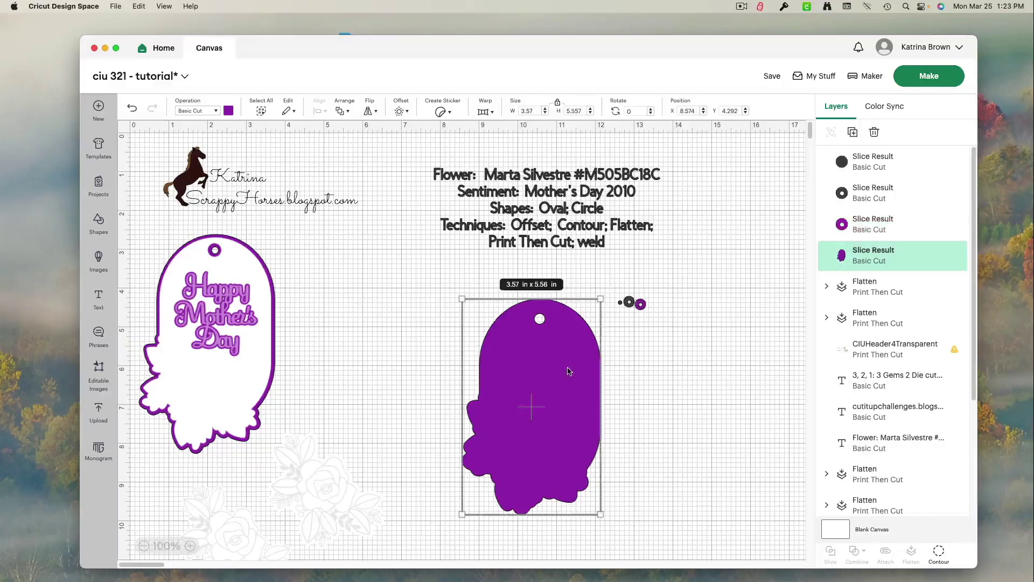
{"action": "right_click", "coordinate": [569, 370]}
{"action": "left_click", "coordinate": [614, 276]}
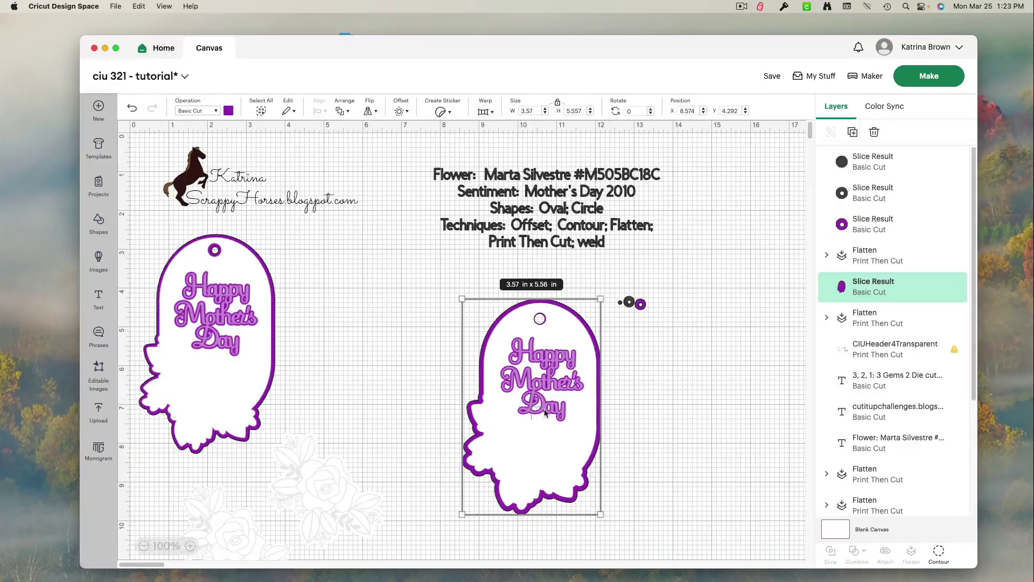
{"action": "left_click_drag", "start_coordinate": [331, 516], "coordinate": [405, 396]}
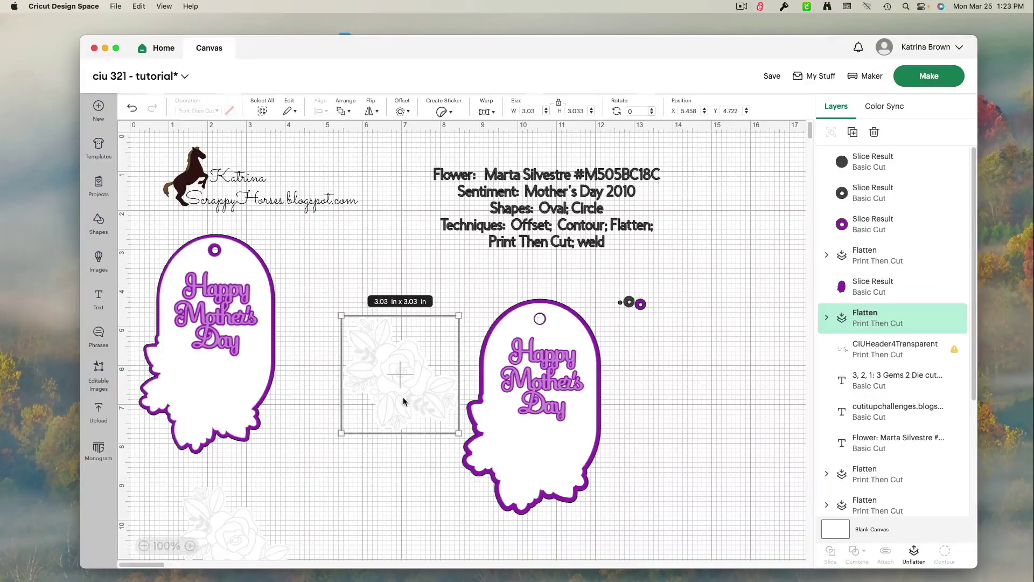
Bring the rose image to the front at the tag's lower left and delete the three leftover circle pieces
{"action": "left_click_drag", "start_coordinate": [400, 390], "coordinate": [540, 470]}
{"action": "right_click", "coordinate": [373, 415]}
{"action": "left_click", "coordinate": [409, 235]}
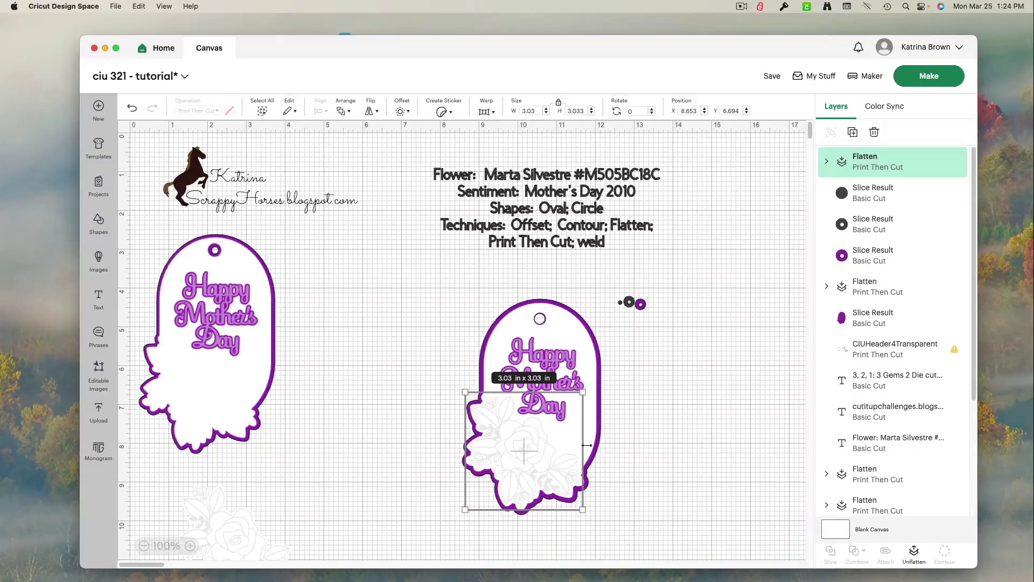
{"action": "left_click_drag", "start_coordinate": [601, 283], "coordinate": [651, 311]}
{"action": "key", "text": "Delete"}
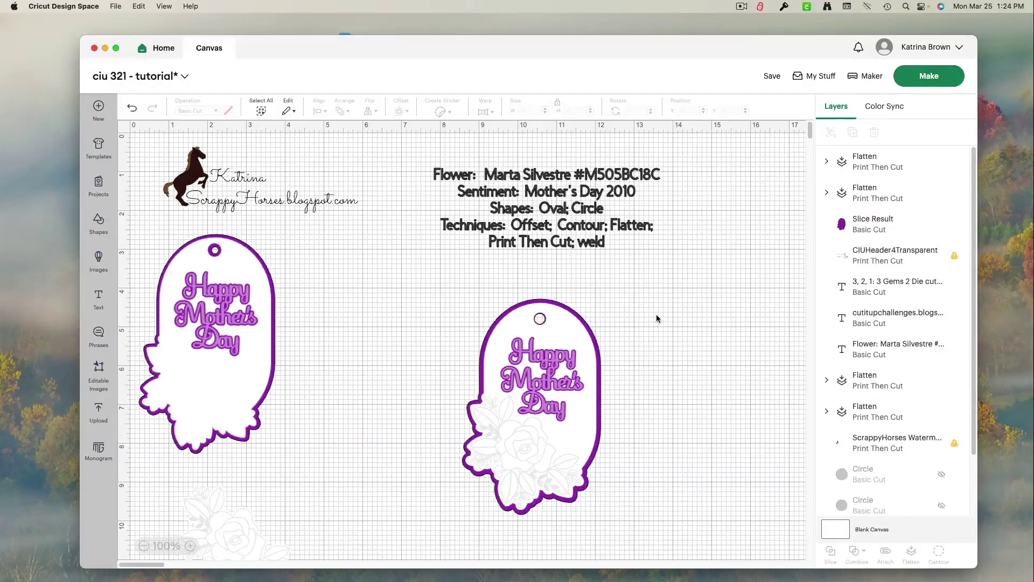